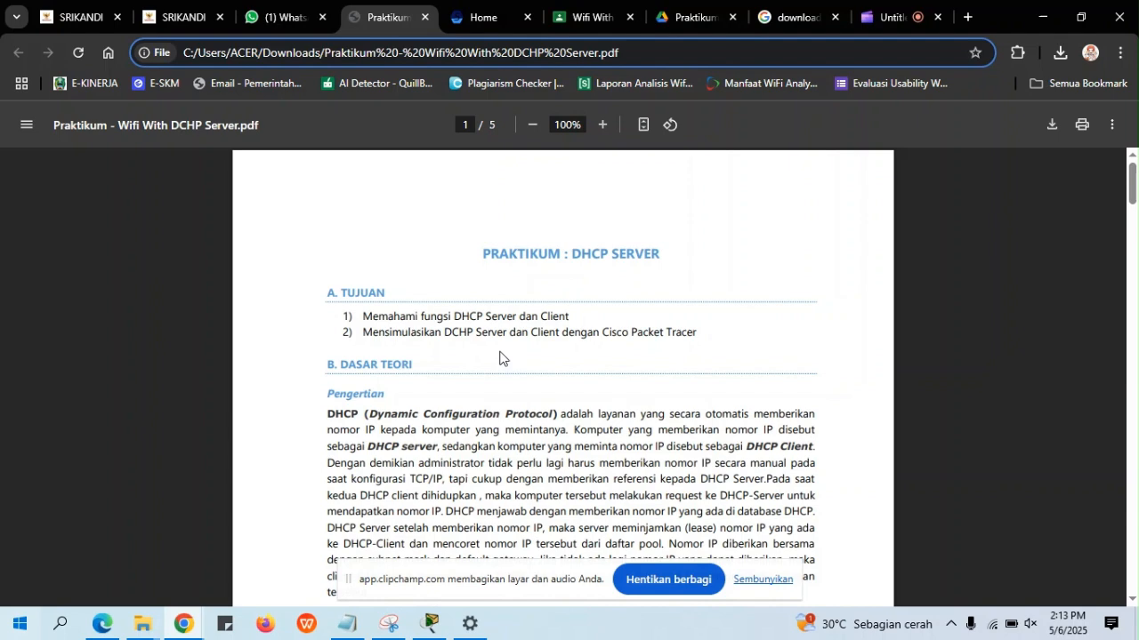
Step: Read the DHCP lab handout from the theory sections through to the experiment scenario and its network diagram
{"action": "scroll", "coordinate": [499, 358], "scroll_direction": "down", "scroll_amount": 3}
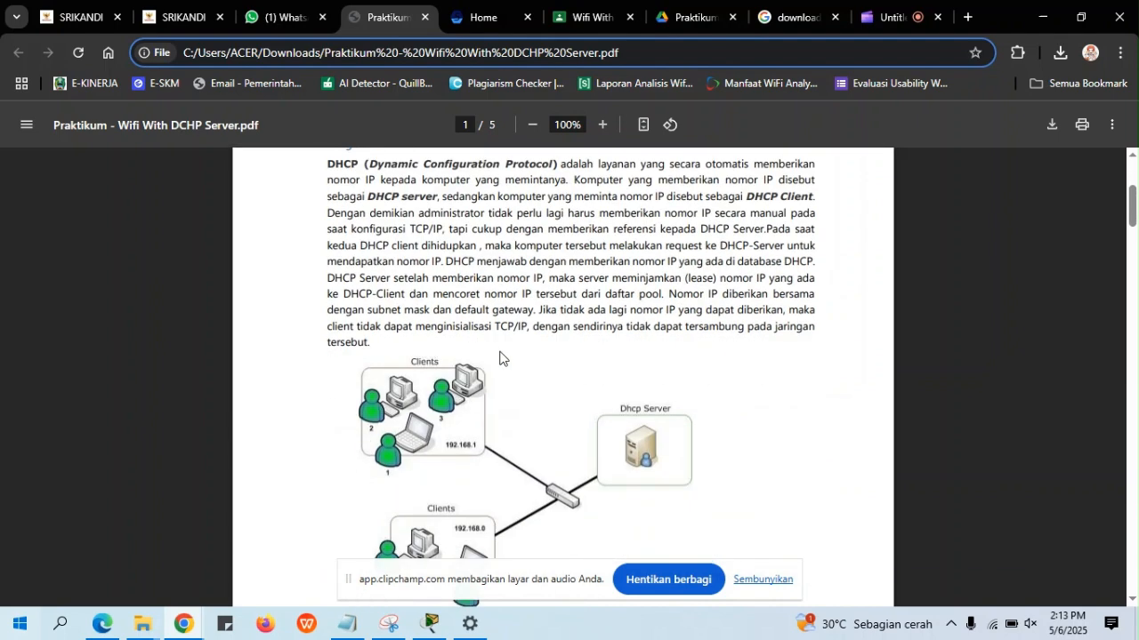
{"action": "scroll", "coordinate": [499, 357], "scroll_direction": "down", "scroll_amount": 2}
{"action": "scroll", "coordinate": [499, 358], "scroll_direction": "up", "scroll_amount": 1}
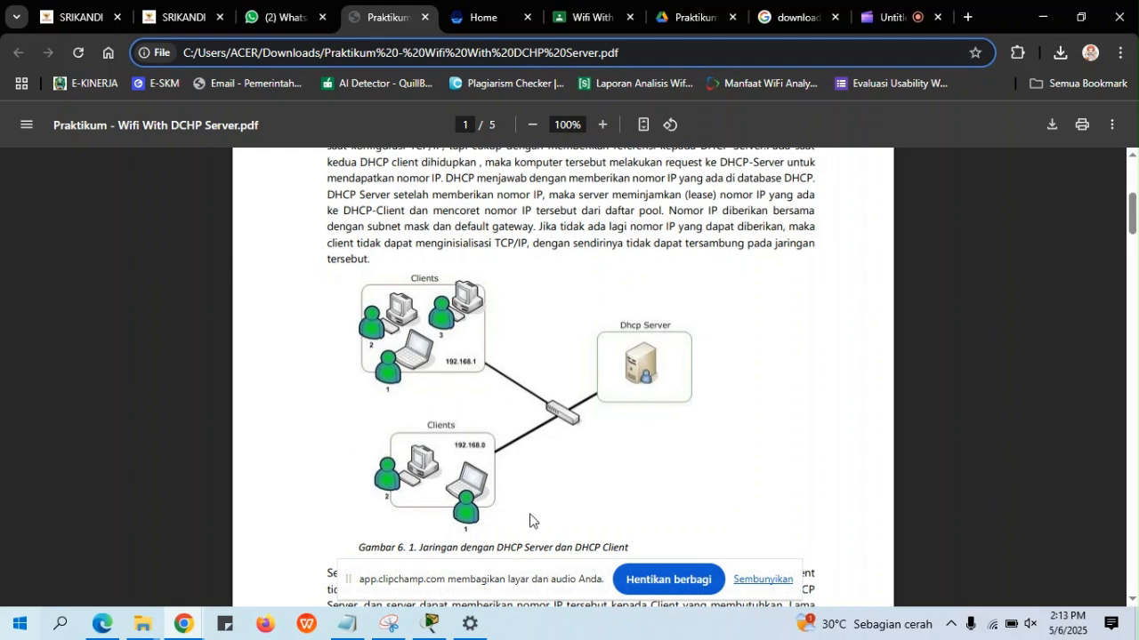
{"action": "scroll", "coordinate": [491, 436], "scroll_direction": "down", "scroll_amount": 6}
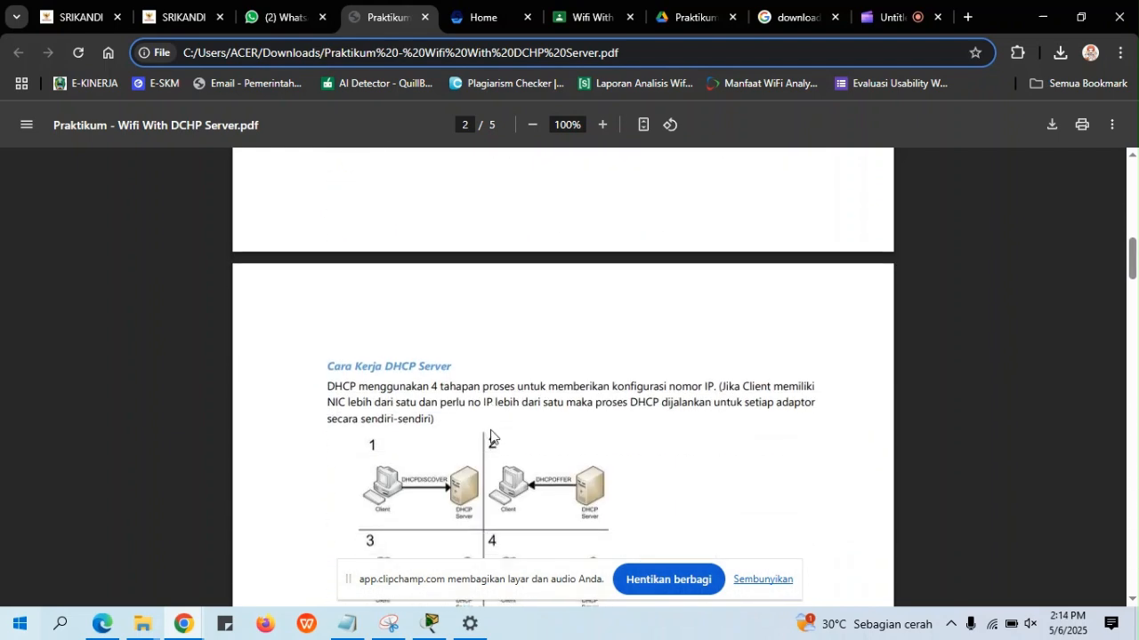
{"action": "scroll", "coordinate": [491, 436], "scroll_direction": "down", "scroll_amount": 4}
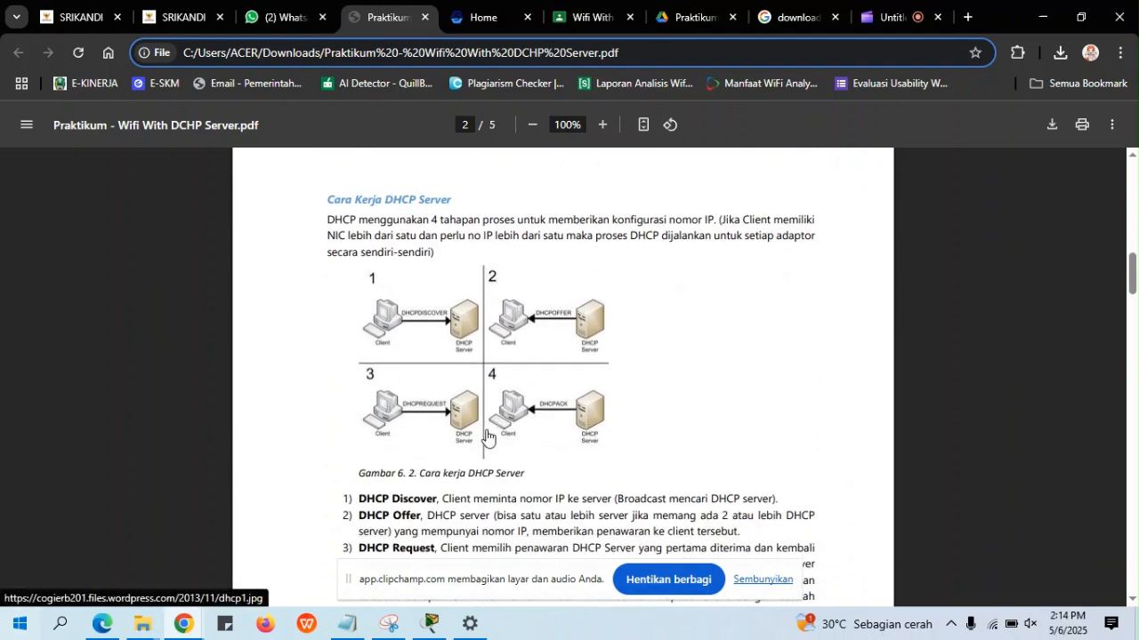
{"action": "scroll", "coordinate": [487, 436], "scroll_direction": "down", "scroll_amount": 2}
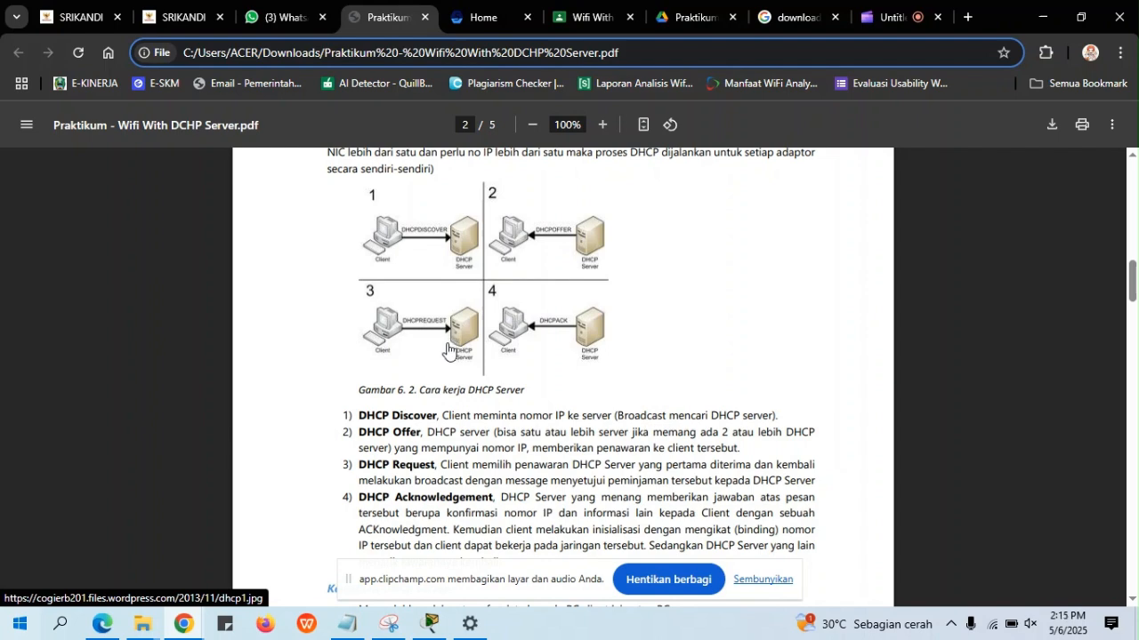
{"action": "scroll", "coordinate": [400, 370], "scroll_direction": "down", "scroll_amount": 3}
{"action": "scroll", "coordinate": [400, 370], "scroll_direction": "down", "scroll_amount": 5}
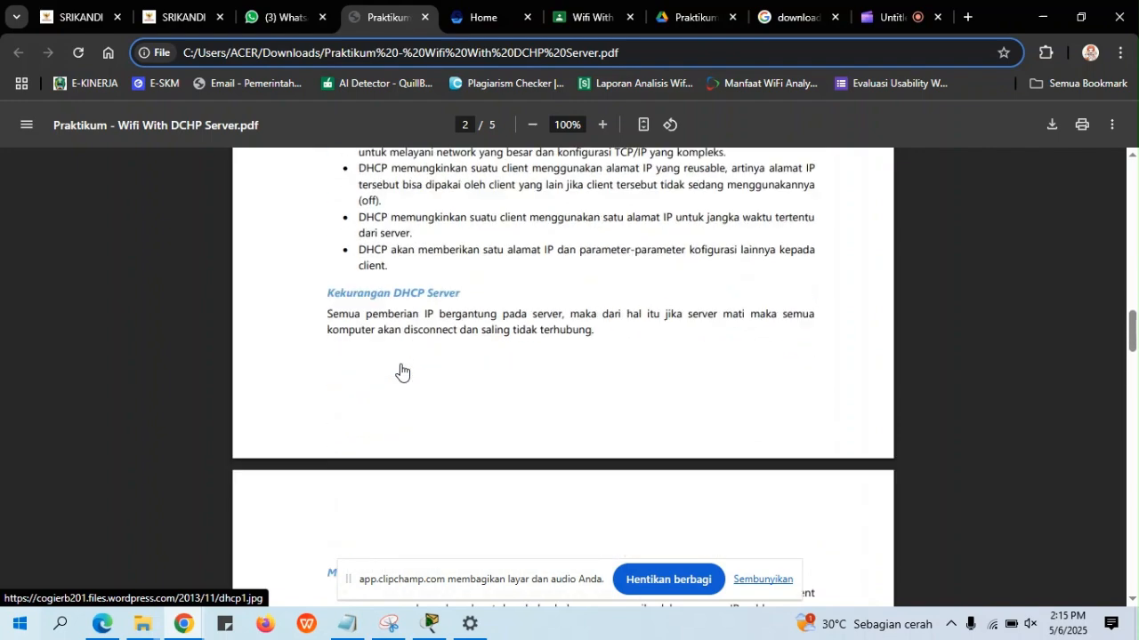
{"action": "scroll", "coordinate": [400, 363], "scroll_direction": "up", "scroll_amount": 4}
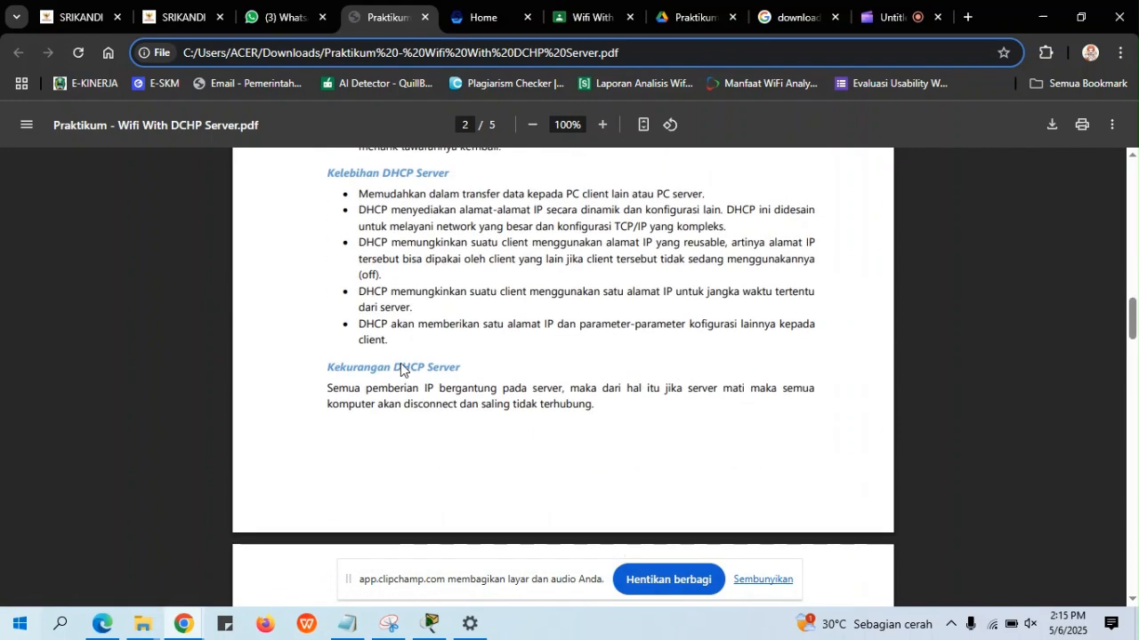
{"action": "scroll", "coordinate": [400, 363], "scroll_direction": "down", "scroll_amount": 4}
{"action": "scroll", "coordinate": [400, 363], "scroll_direction": "down", "scroll_amount": 3}
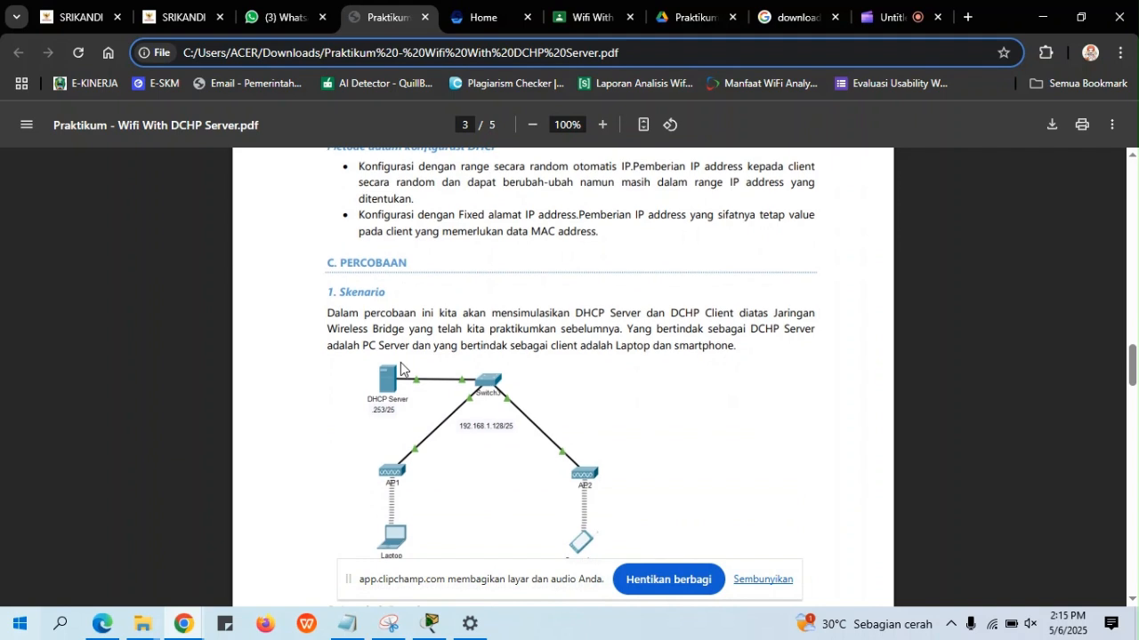
{"action": "scroll", "coordinate": [400, 369], "scroll_direction": "down", "scroll_amount": 2}
{"action": "scroll", "coordinate": [400, 370], "scroll_direction": "up", "scroll_amount": 1}
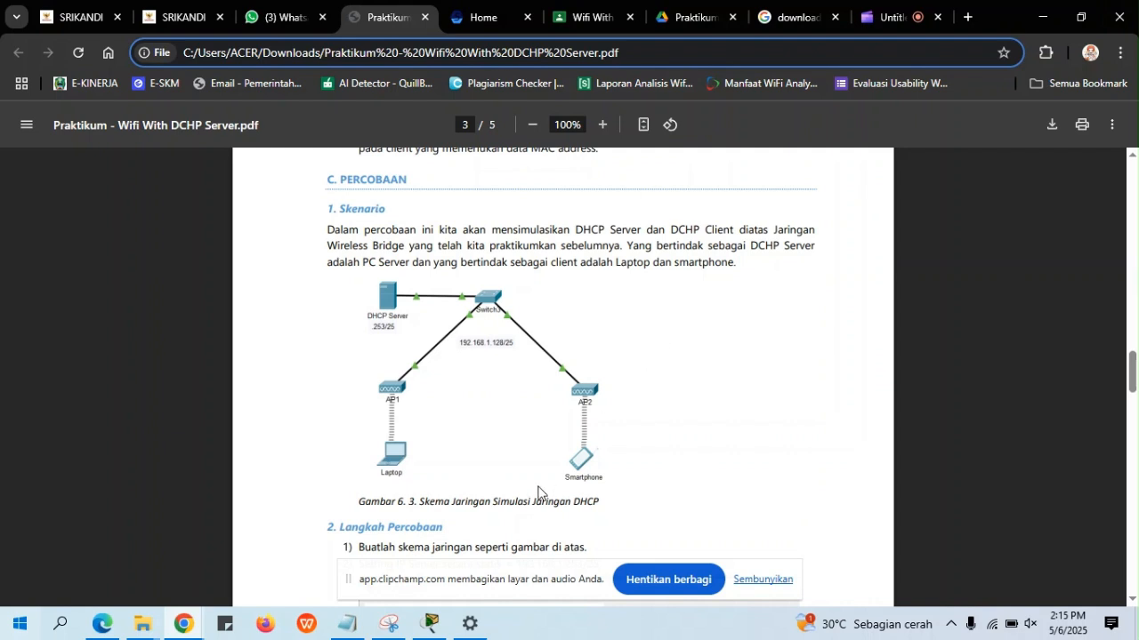
Step: Switch to Cisco Packet Tracer and place a PT-Switch, with an AccessPoint-PT below and to the left of it
{"action": "left_click", "coordinate": [428, 627]}
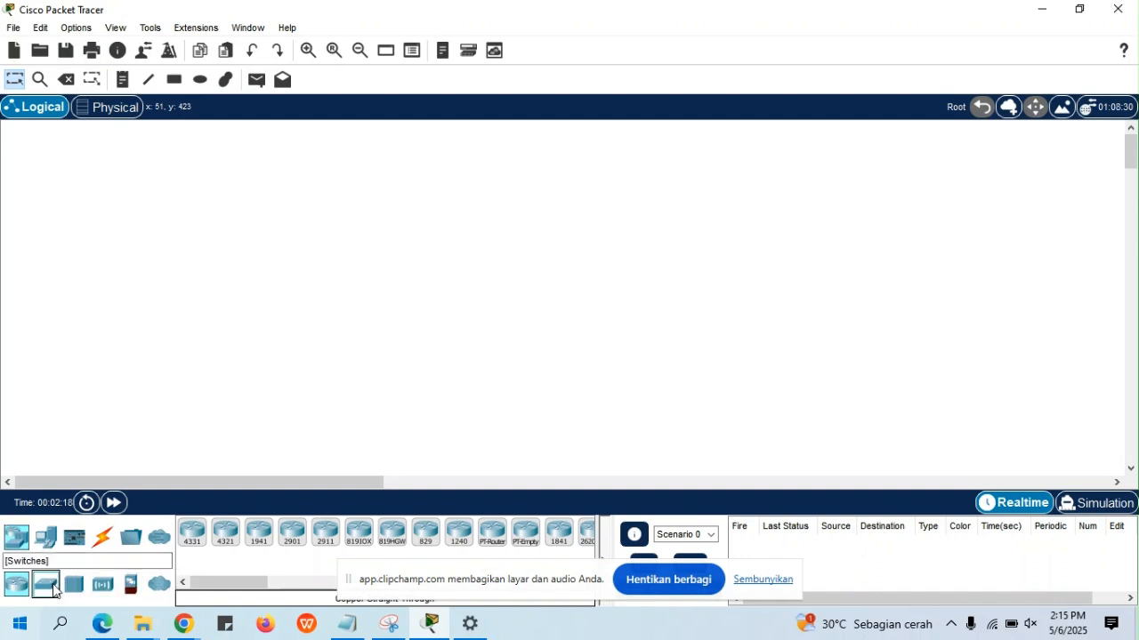
{"action": "left_click", "coordinate": [45, 584]}
{"action": "left_click", "coordinate": [225, 532]}
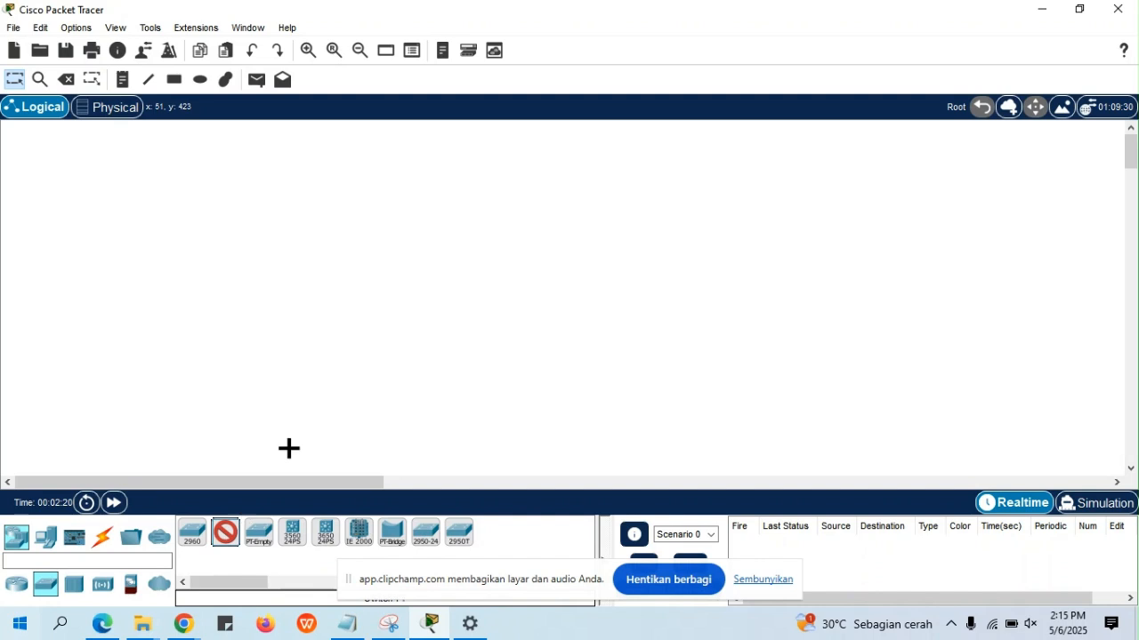
{"action": "left_click", "coordinate": [386, 237]}
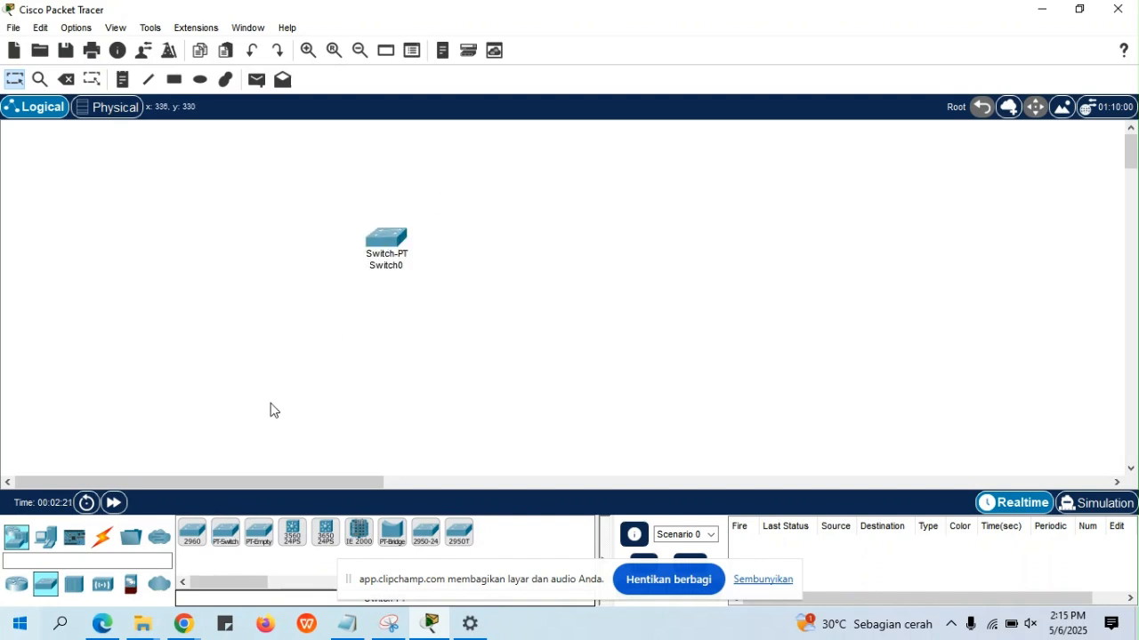
{"action": "left_click", "coordinate": [101, 585]}
{"action": "left_click", "coordinate": [426, 532]}
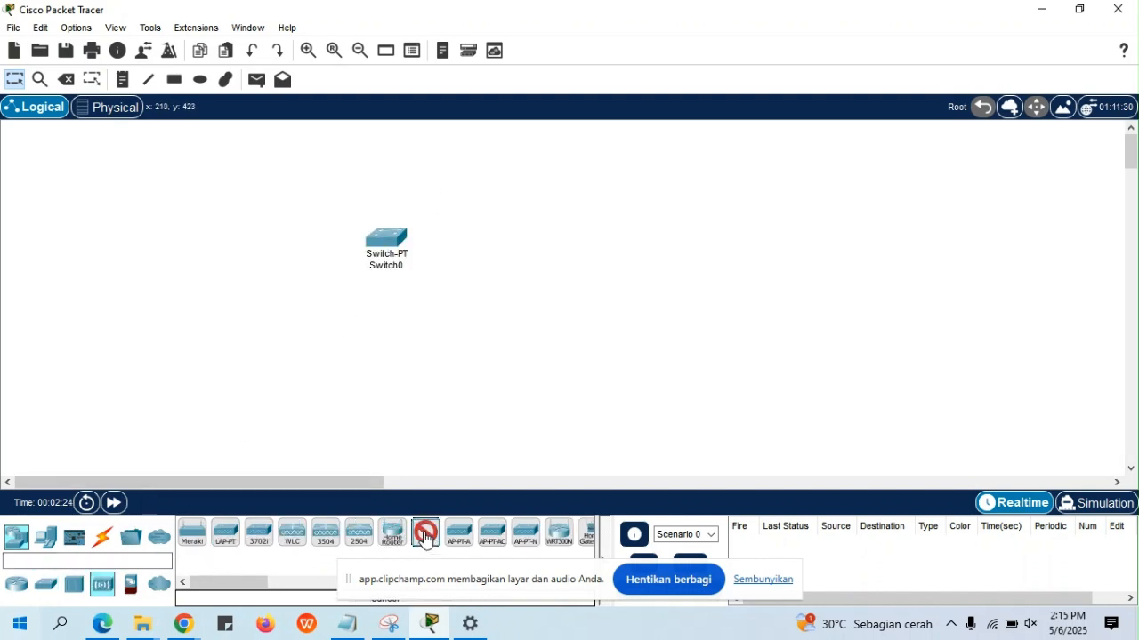
{"action": "left_click", "coordinate": [293, 335]}
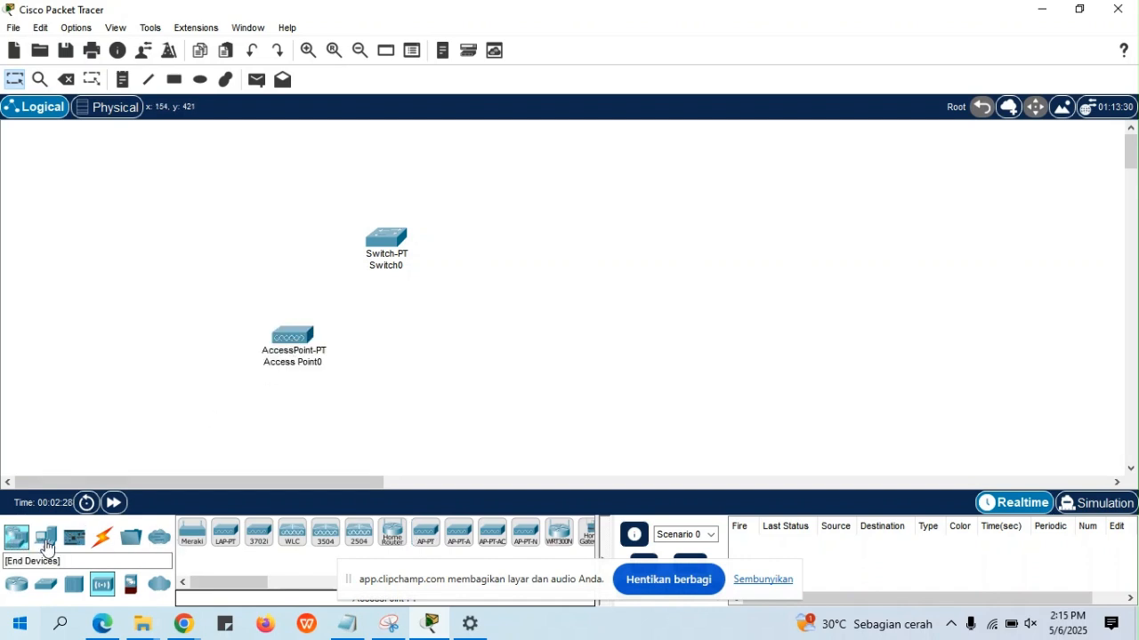
Step: Add a server named "DHCP Server" to the left of the switch and a laptop below the access point
{"action": "left_click", "coordinate": [47, 543]}
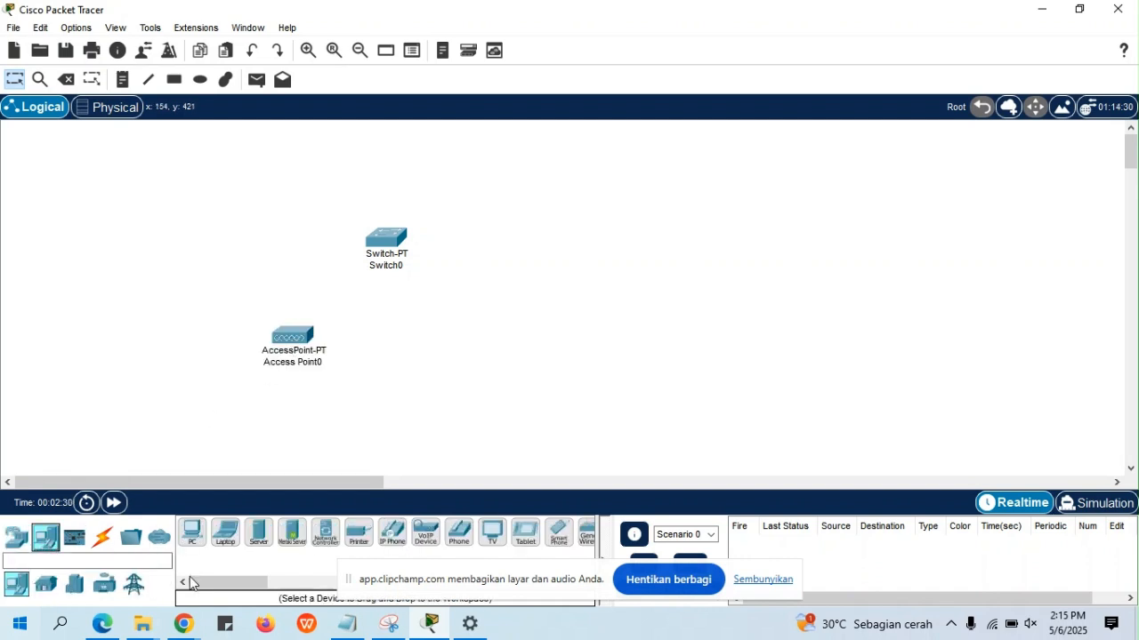
{"action": "left_click", "coordinate": [258, 532]}
{"action": "left_click", "coordinate": [185, 247]}
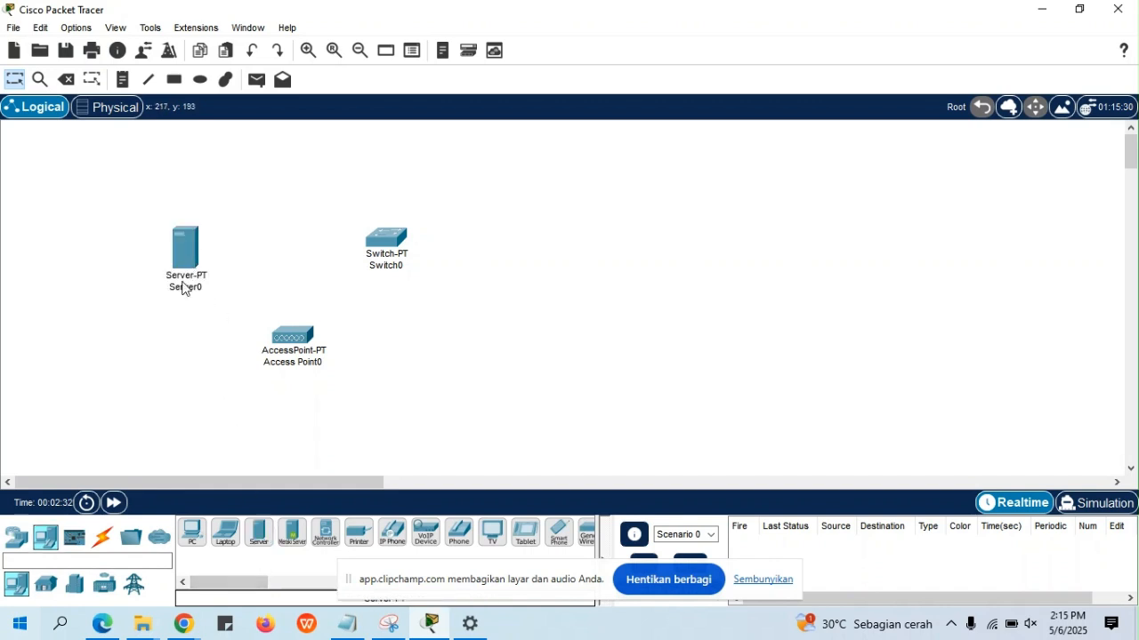
{"action": "left_click", "coordinate": [183, 286]}
{"action": "double_click", "coordinate": [195, 290]}
{"action": "type", "text": "DHCP Server"}
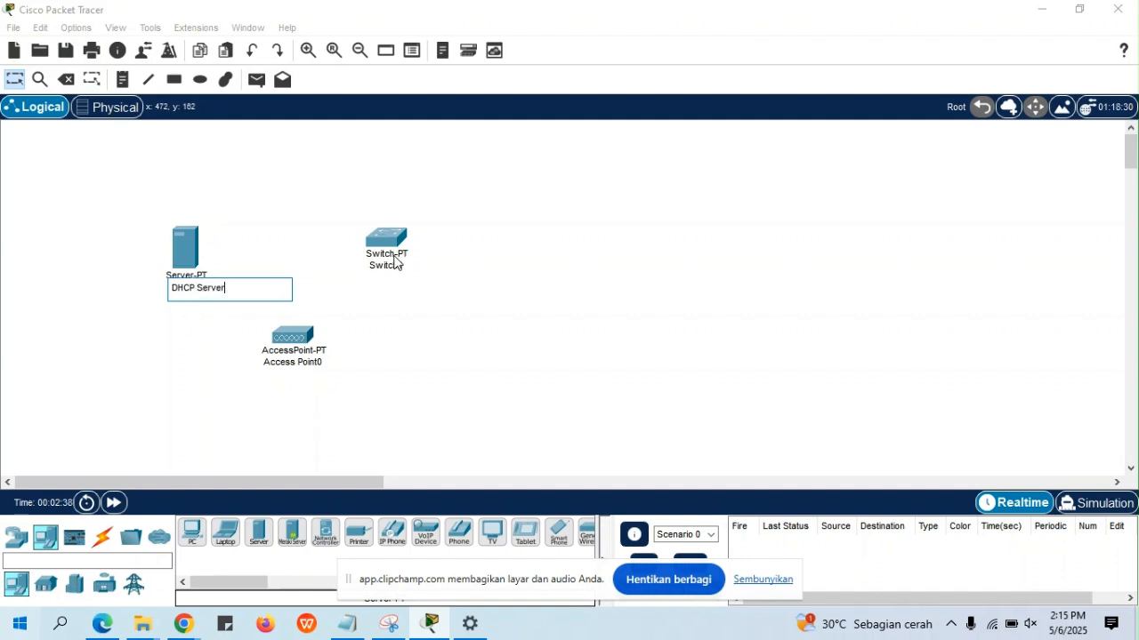
{"action": "left_click", "coordinate": [360, 327]}
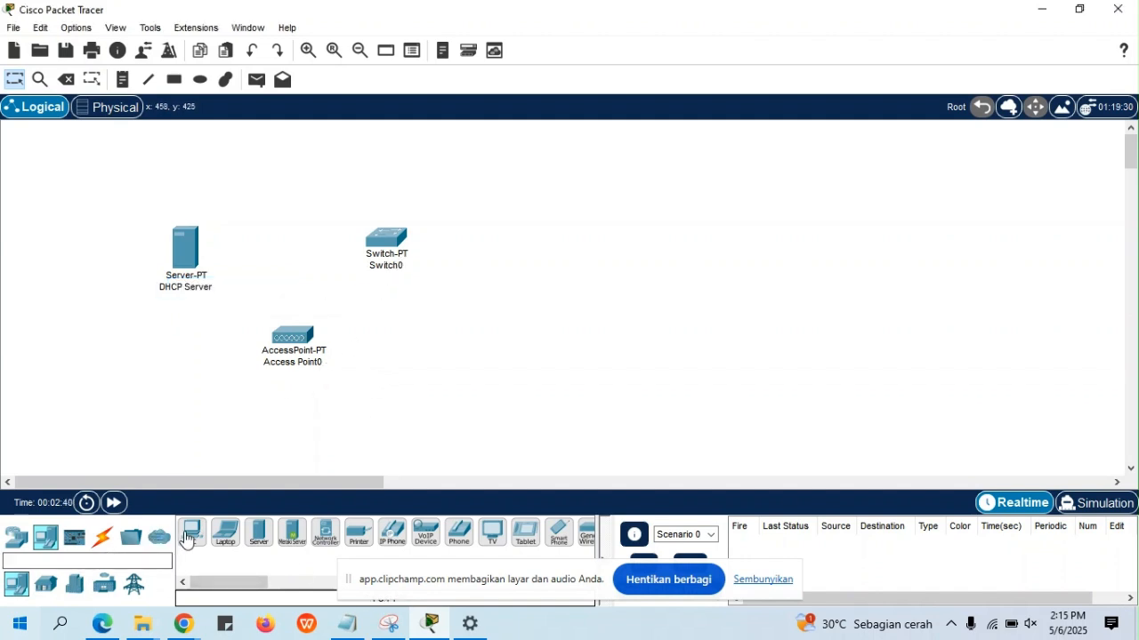
{"action": "left_click", "coordinate": [228, 533]}
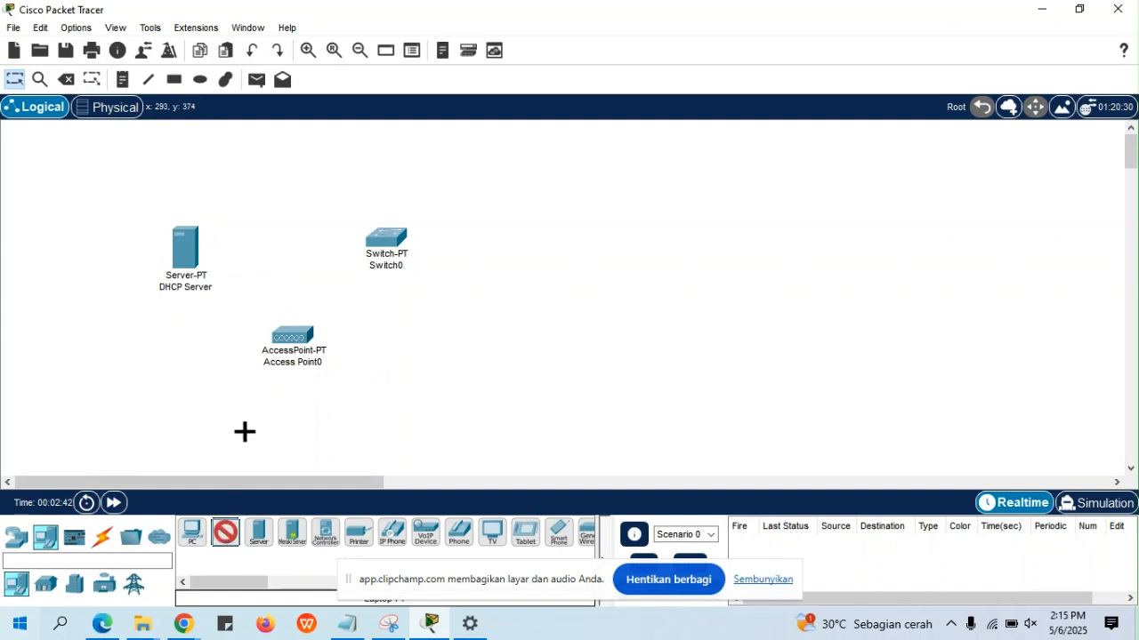
{"action": "left_click", "coordinate": [245, 433]}
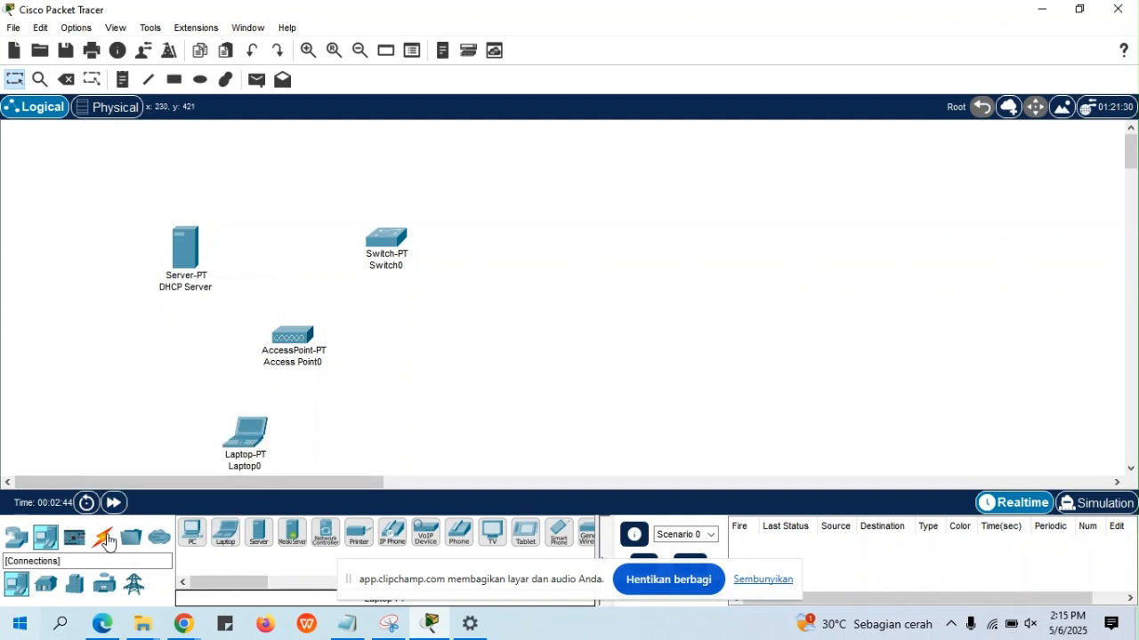
Step: Connect the switch to the DHCP Server with a copper straight-through cable and align the server level with the switch
{"action": "left_click", "coordinate": [102, 537]}
{"action": "left_click", "coordinate": [258, 534]}
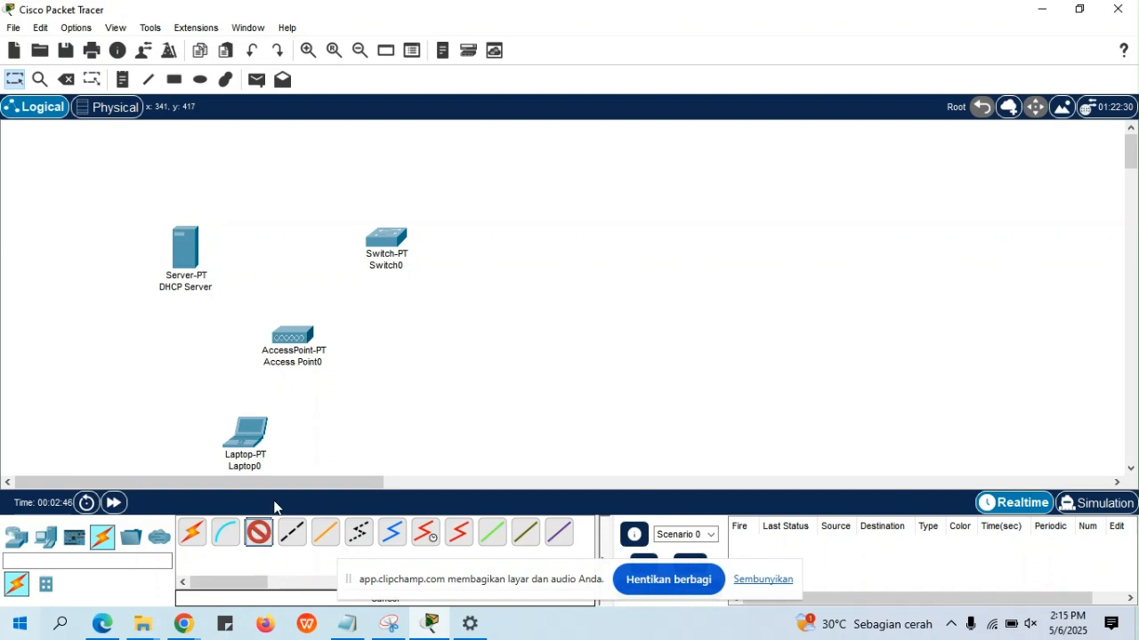
{"action": "left_click", "coordinate": [400, 238]}
{"action": "left_click", "coordinate": [445, 264]}
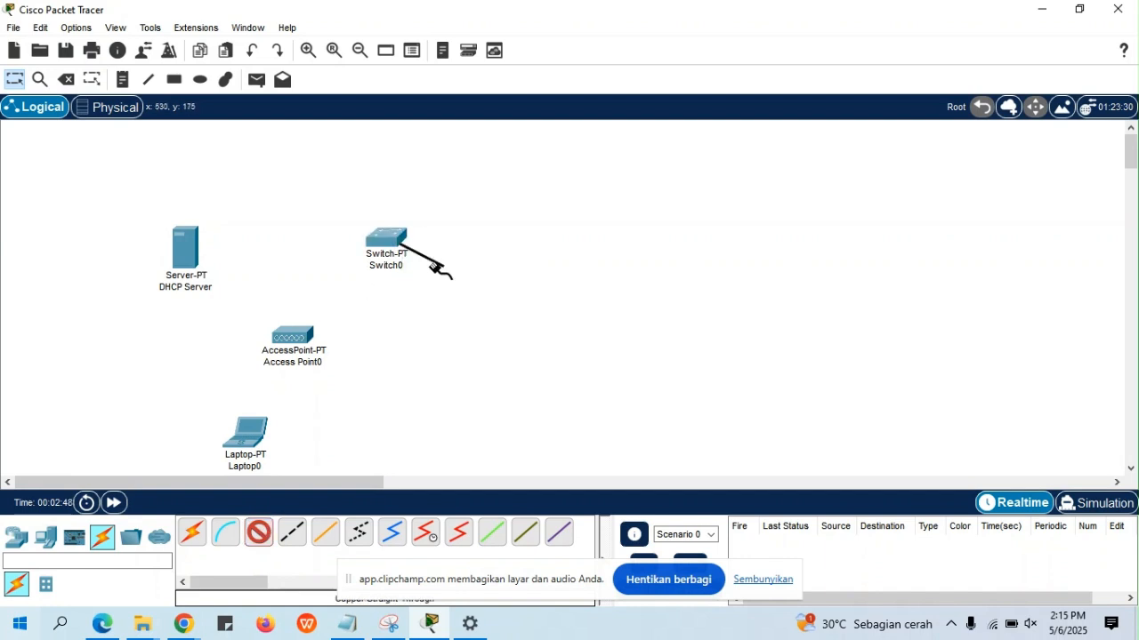
{"action": "left_click", "coordinate": [198, 242]}
{"action": "left_click", "coordinate": [225, 255]}
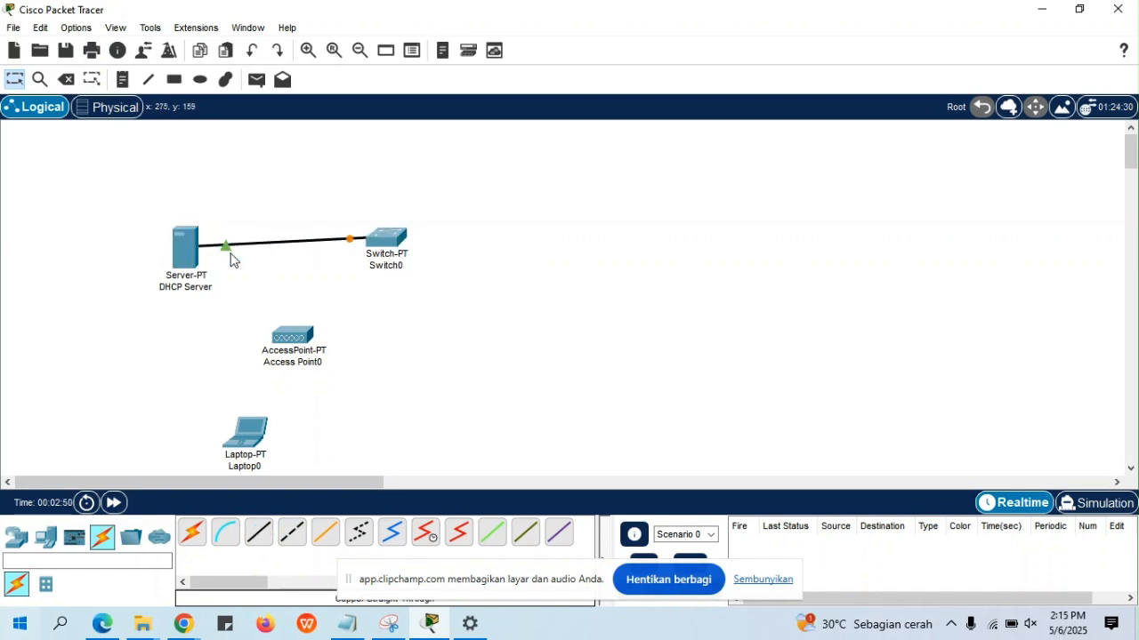
{"action": "left_click_drag", "start_coordinate": [180, 255], "coordinate": [186, 244]}
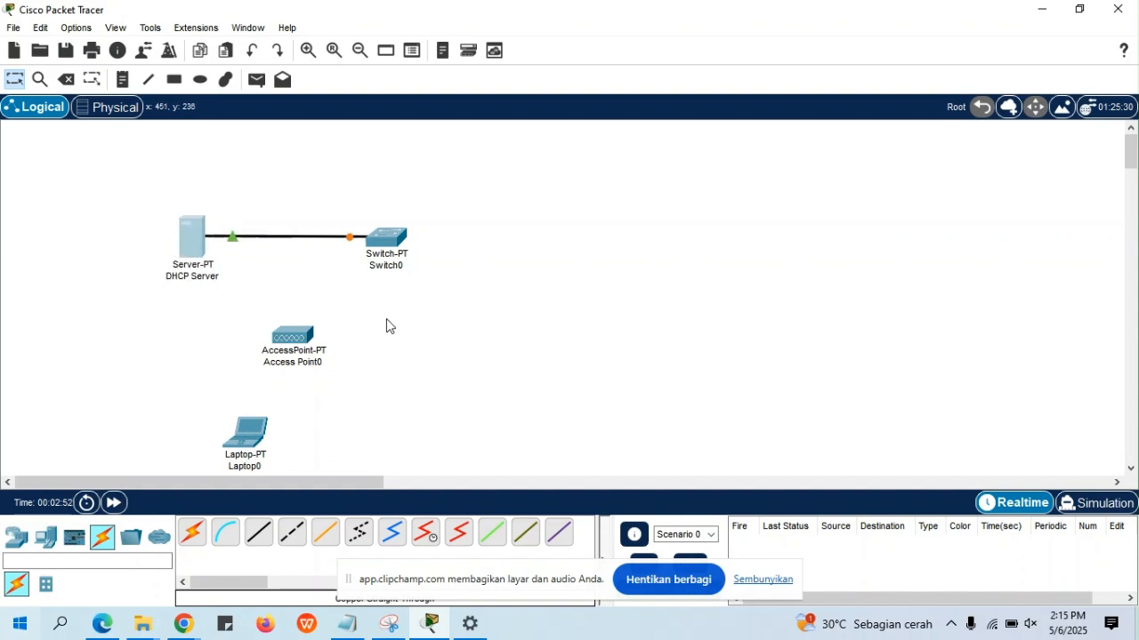
Step: Connect the switch's FastEthernet1/1 to Port 0 of Access Point0 with a copper straight-through cable
{"action": "left_click", "coordinate": [255, 534]}
{"action": "left_click", "coordinate": [392, 238]}
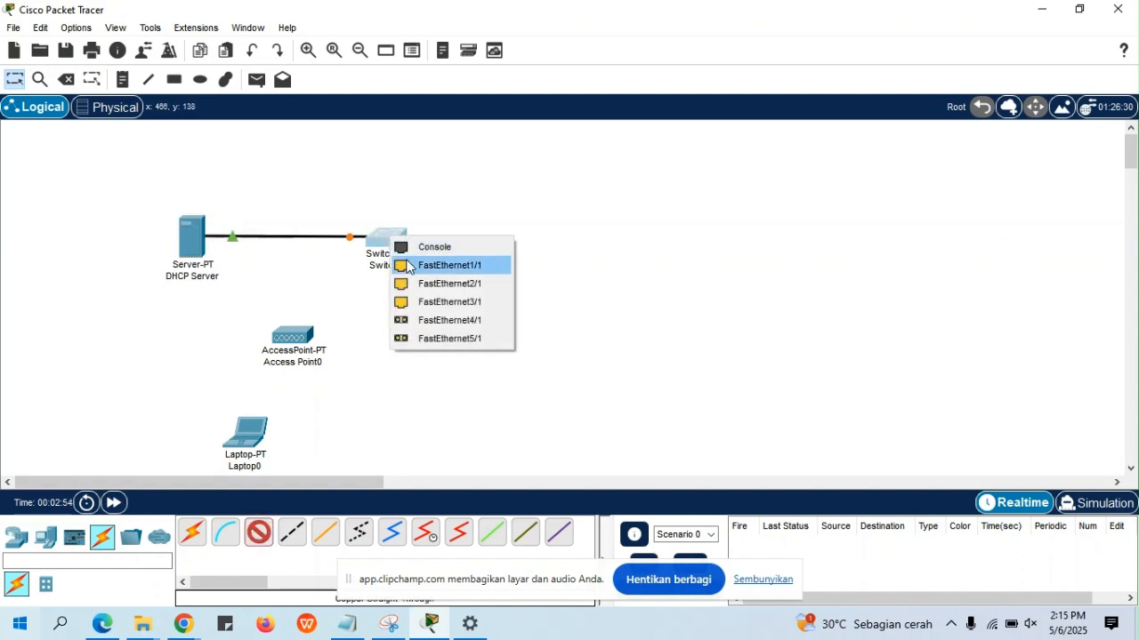
{"action": "left_click", "coordinate": [420, 267]}
{"action": "left_click", "coordinate": [298, 336]}
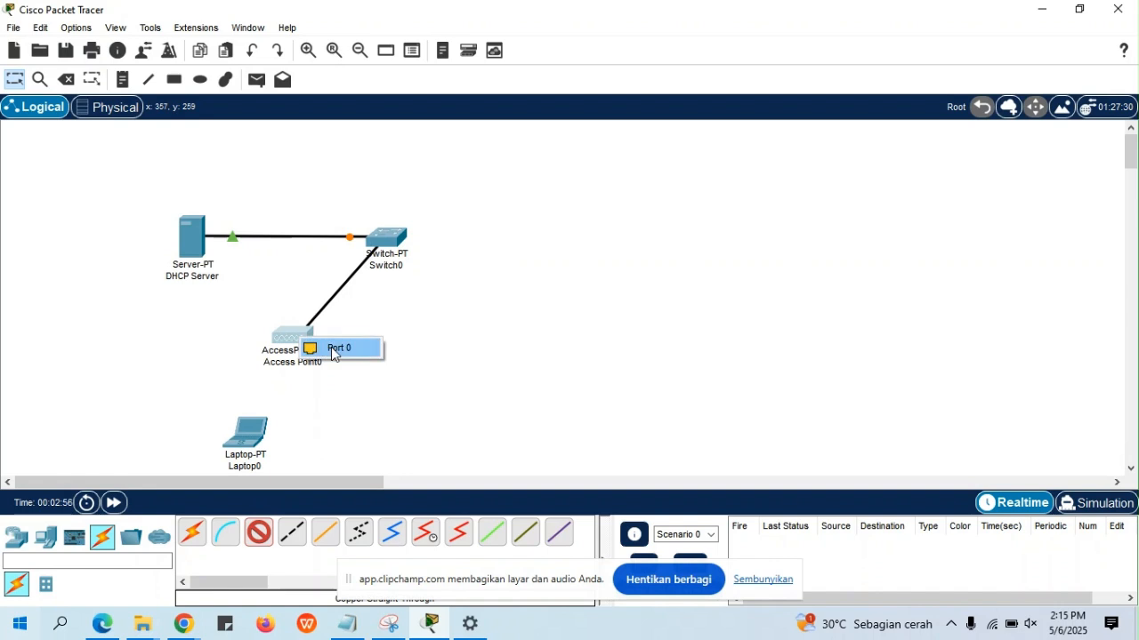
{"action": "left_click", "coordinate": [331, 347]}
Step: Move the laptop closer beneath Access Point0 and replace its wired network module with the WPC300N wireless module
{"action": "left_click_drag", "start_coordinate": [234, 434], "coordinate": [266, 426]}
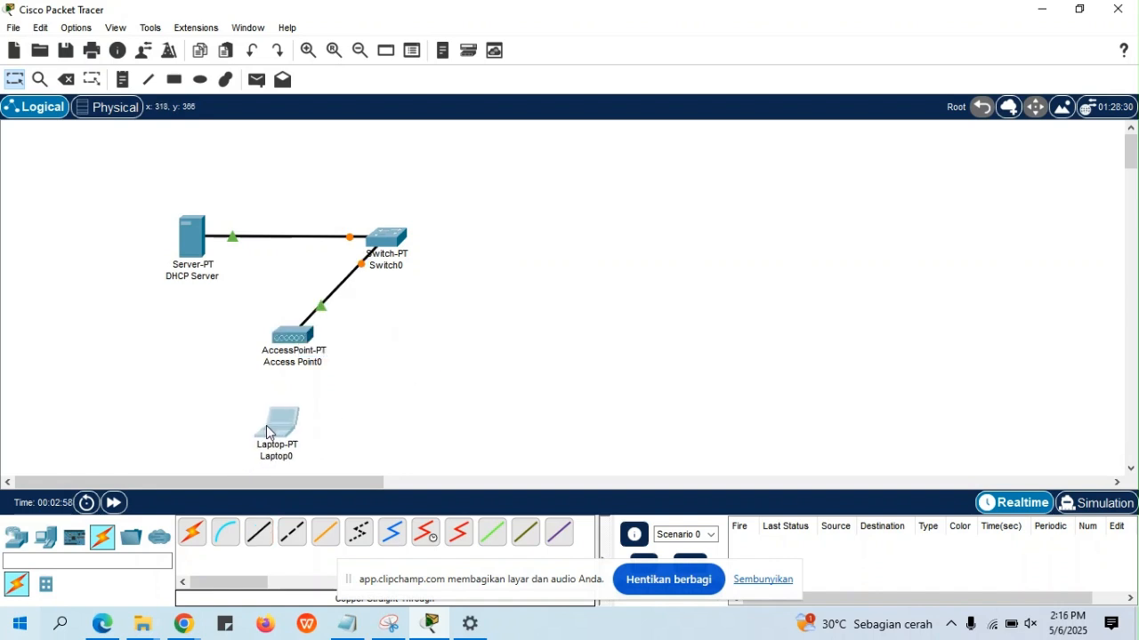
{"action": "left_click", "coordinate": [282, 428]}
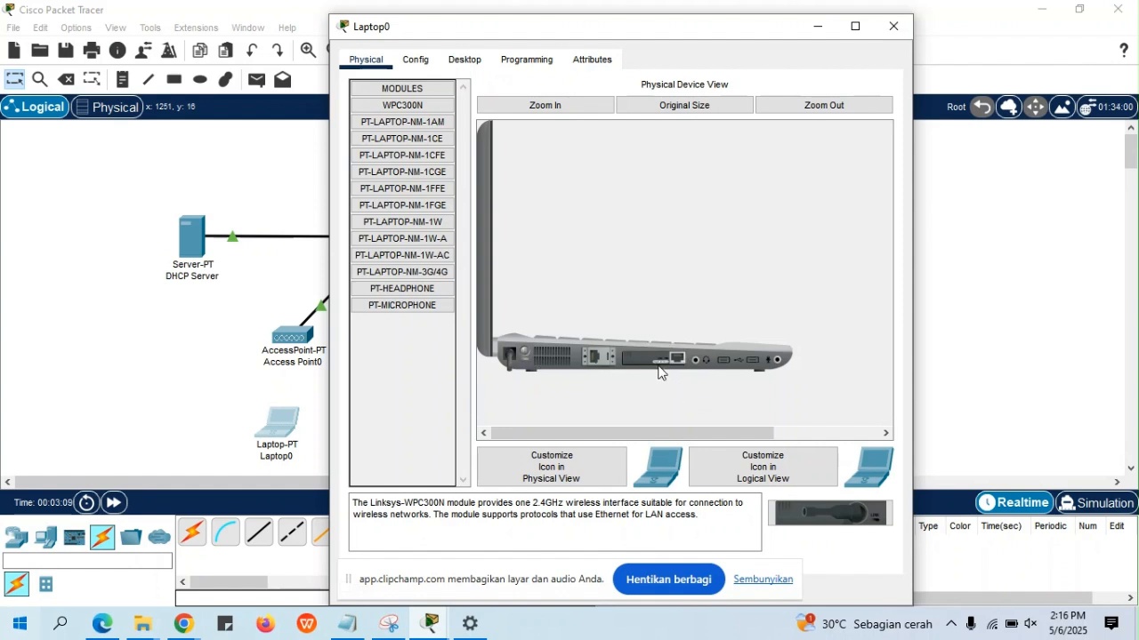
{"action": "left_click_drag", "start_coordinate": [648, 358], "coordinate": [410, 365]}
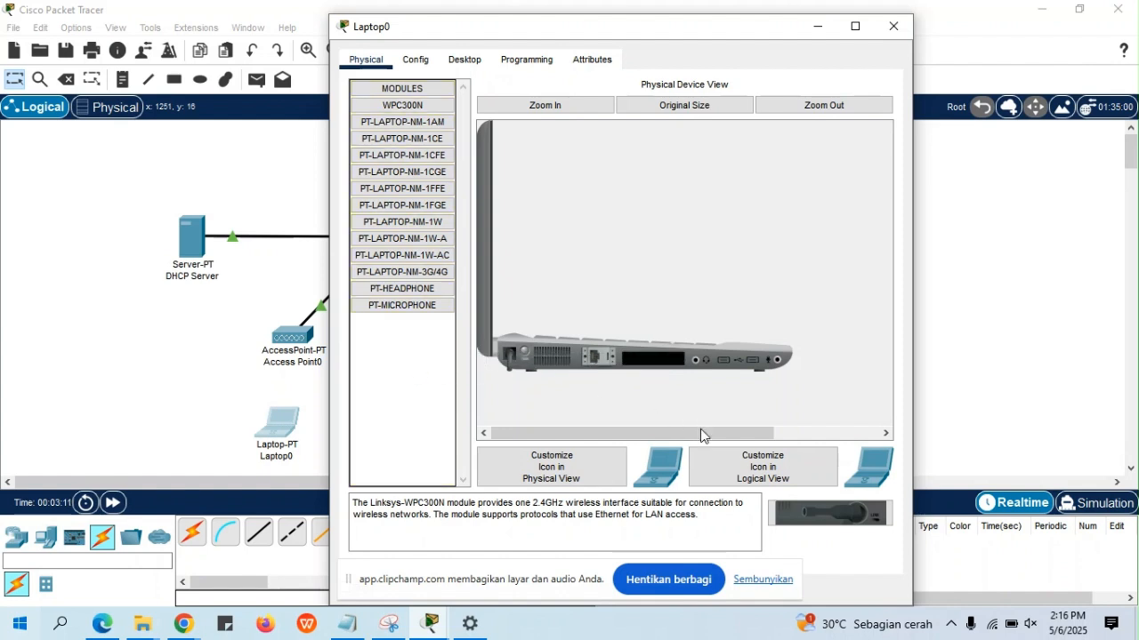
{"action": "left_click_drag", "start_coordinate": [806, 501], "coordinate": [662, 367]}
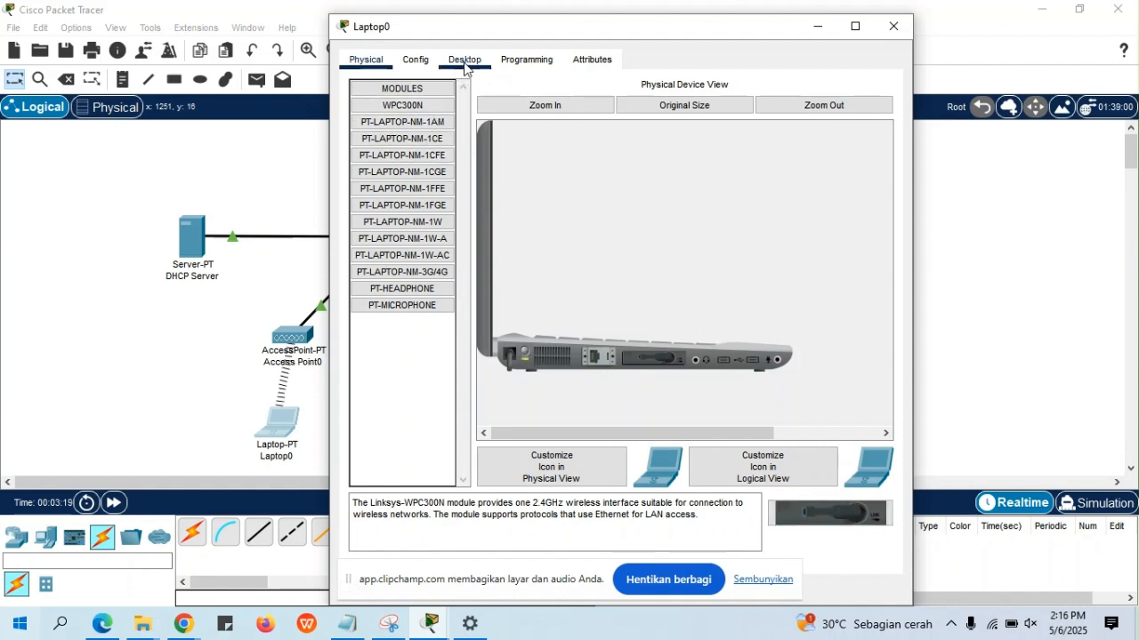
{"action": "left_click", "coordinate": [893, 26]}
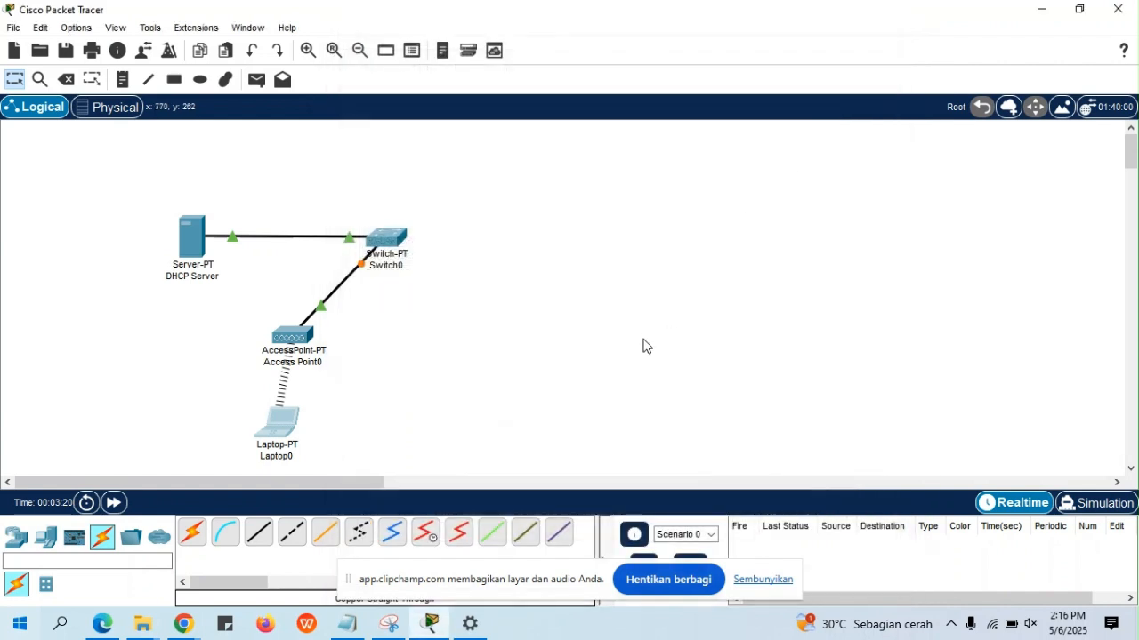
Step: Place a second AccessPoint-PT below and to the right of the switch, level with Access Point0
{"action": "left_click", "coordinate": [16, 537]}
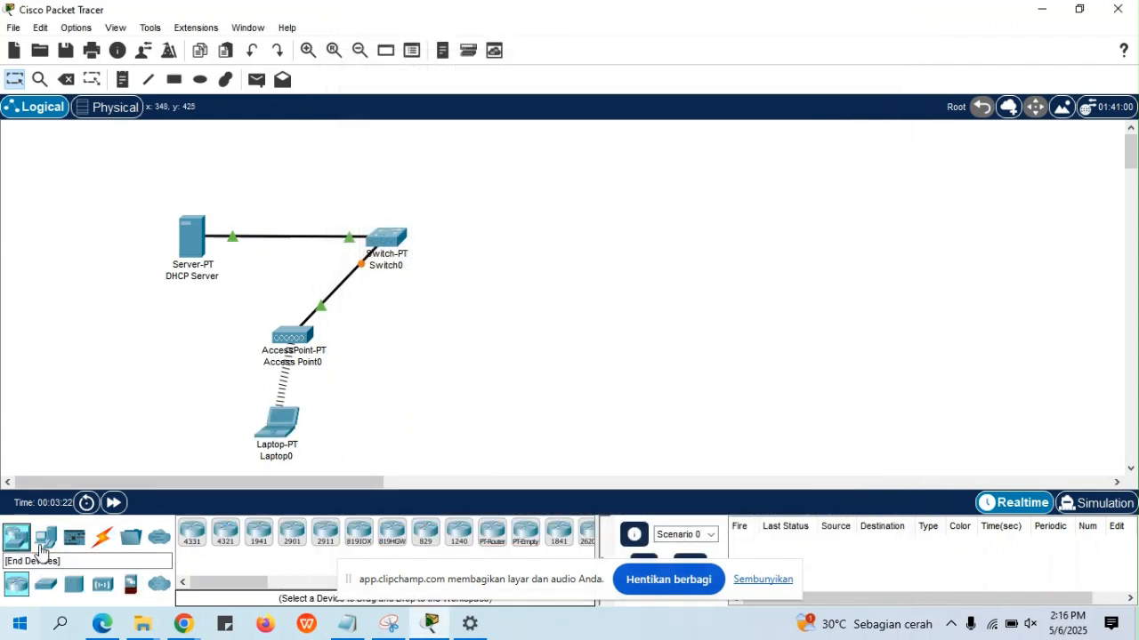
{"action": "left_click", "coordinate": [102, 584]}
{"action": "left_click", "coordinate": [425, 534]}
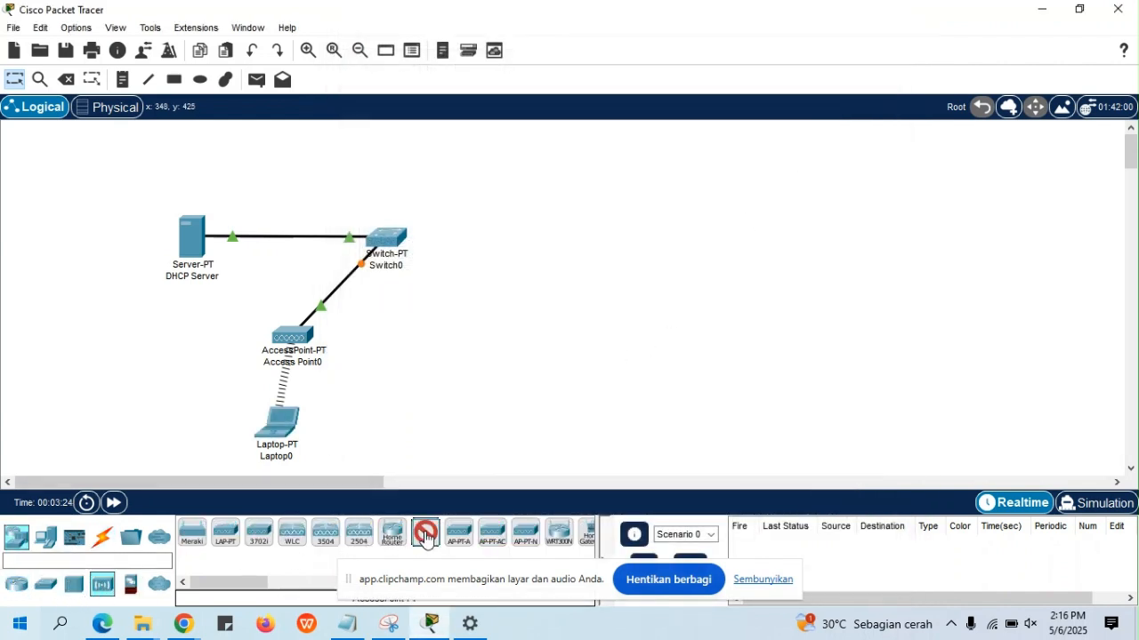
{"action": "left_click", "coordinate": [452, 344]}
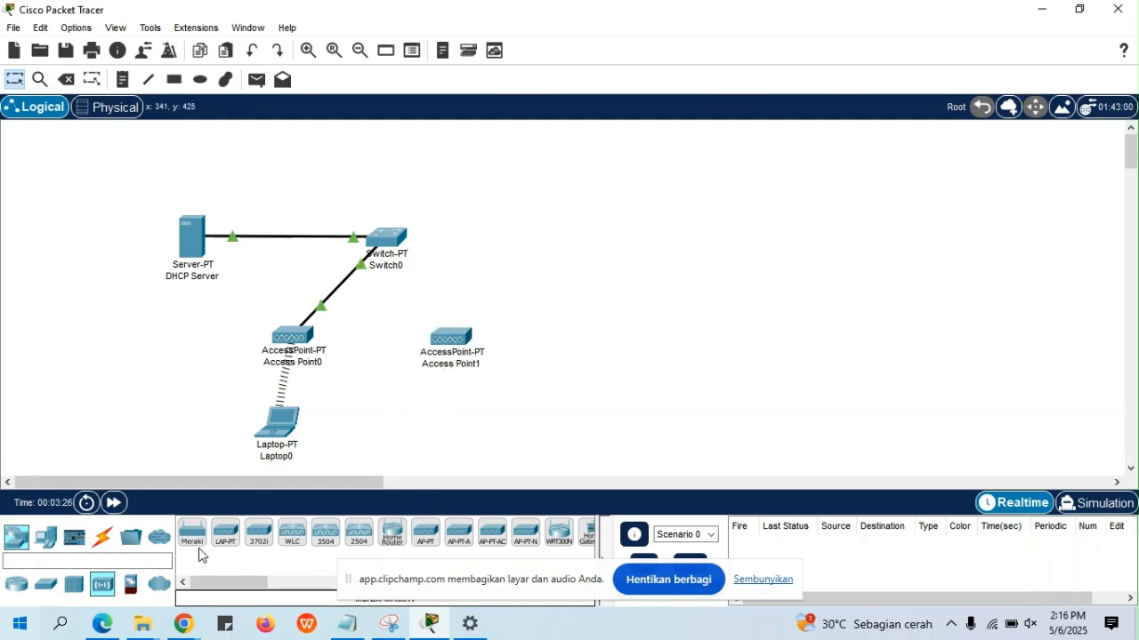
Step: Place a SMARTPHONE-PT below Access Point1
{"action": "left_click", "coordinate": [46, 539]}
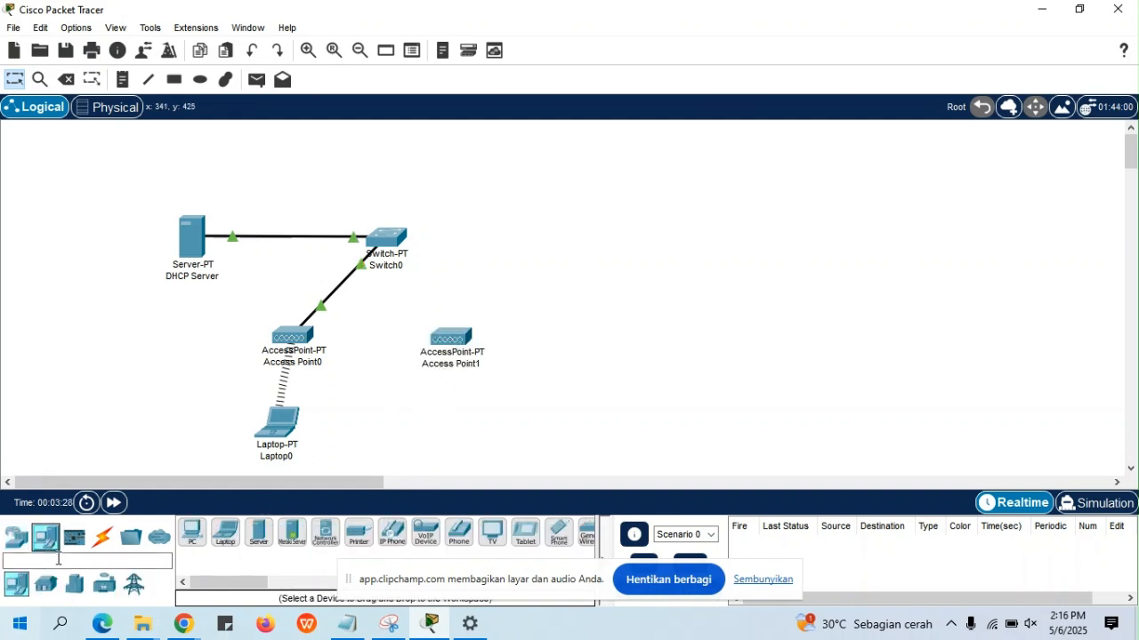
{"action": "left_click", "coordinate": [559, 532]}
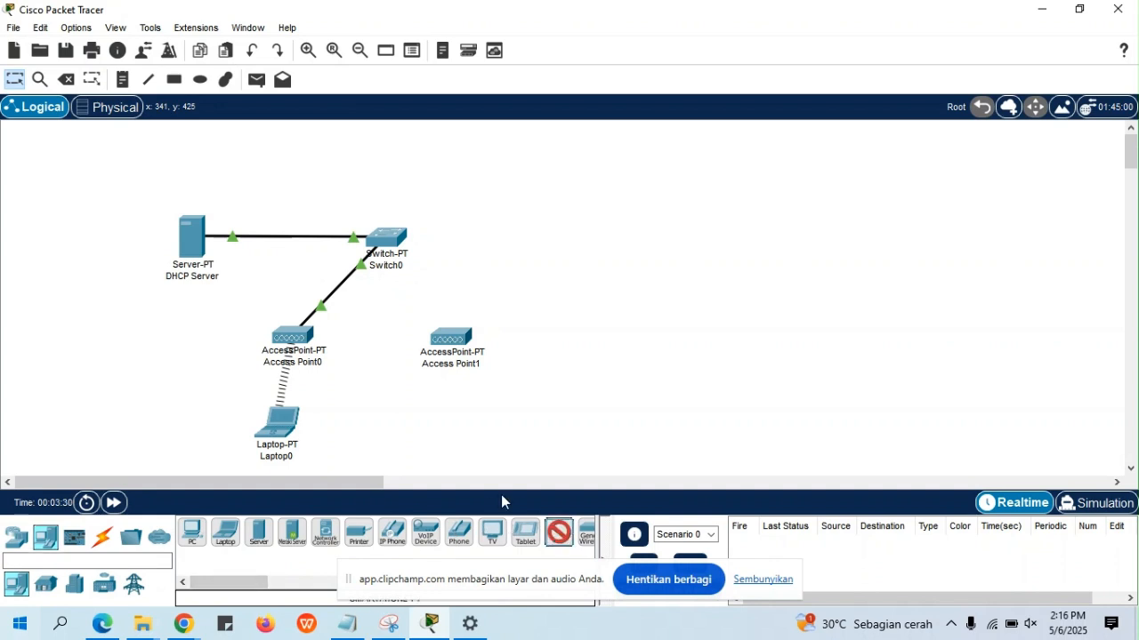
{"action": "left_click", "coordinate": [460, 427]}
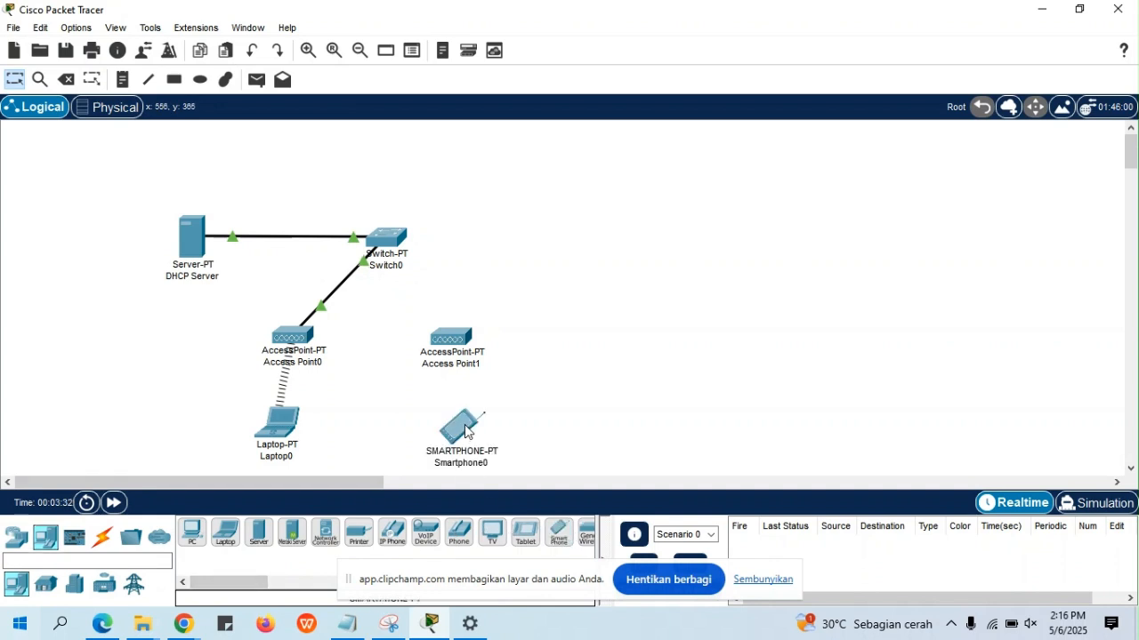
Step: Delete the smartphone below Access Point1 from the workspace
{"action": "left_click", "coordinate": [102, 536]}
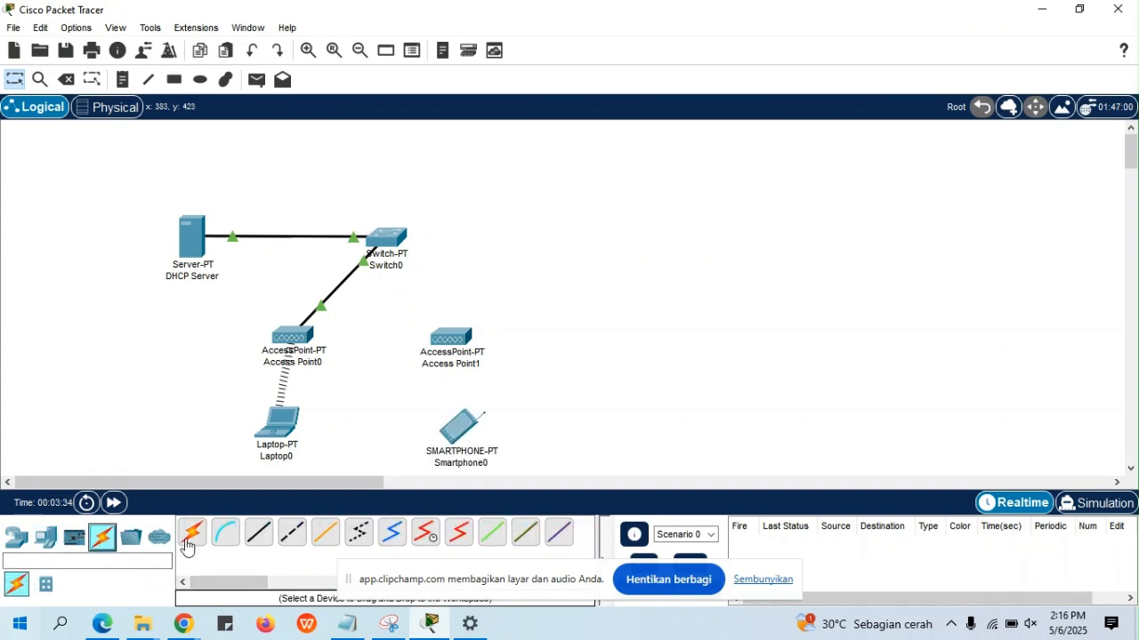
{"action": "left_click", "coordinate": [258, 535]}
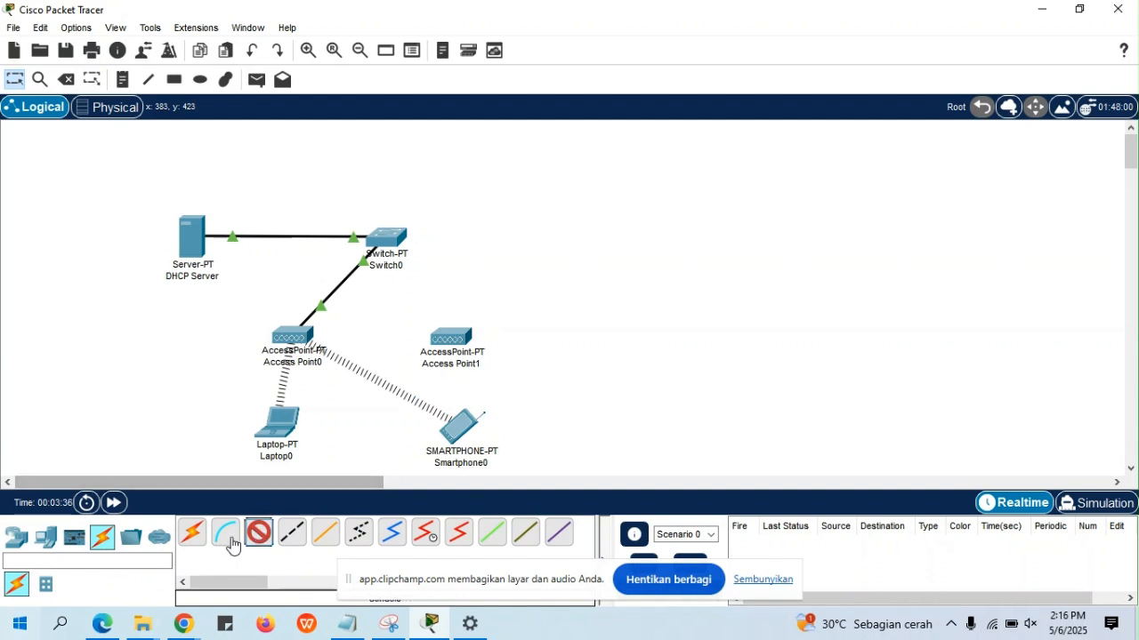
{"action": "left_click", "coordinate": [259, 543]}
{"action": "left_click", "coordinate": [452, 423]}
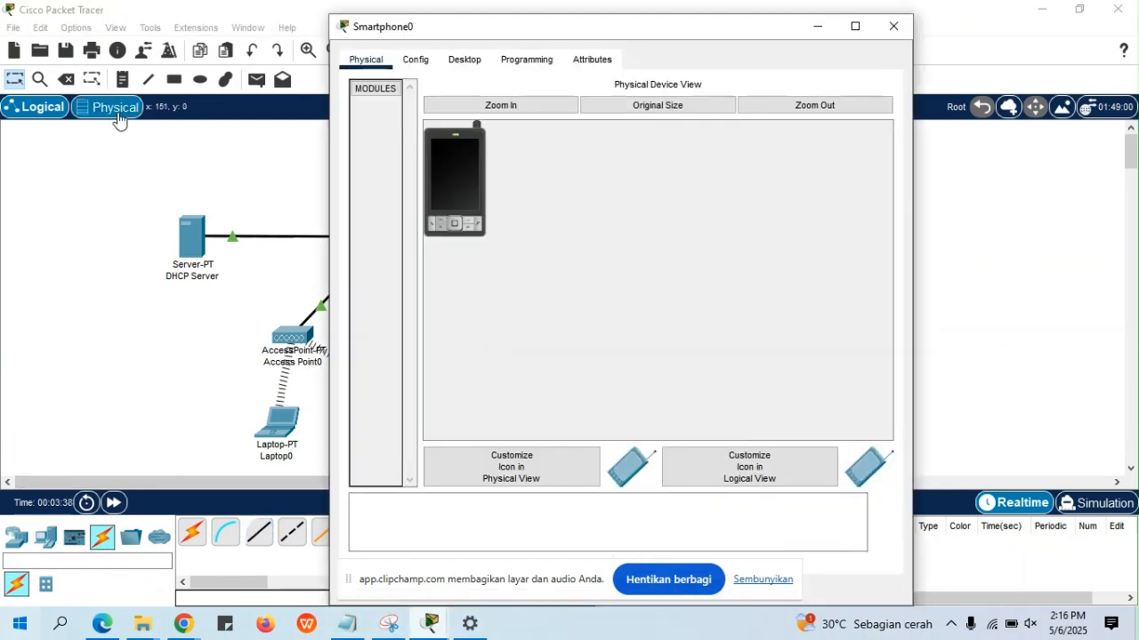
{"action": "left_click", "coordinate": [892, 26]}
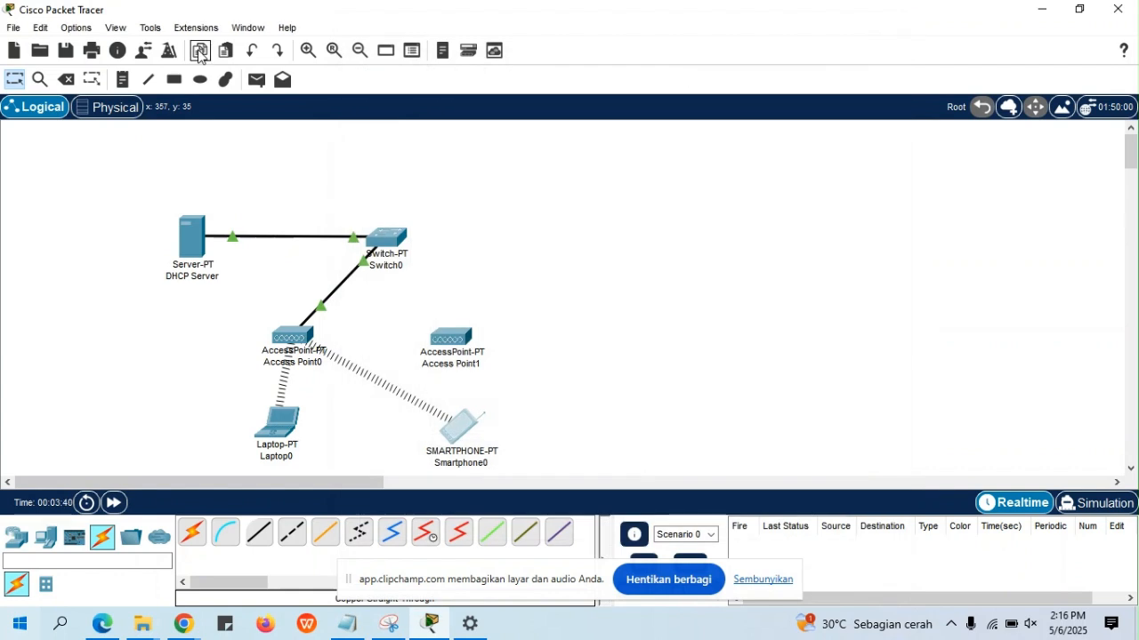
{"action": "left_click", "coordinate": [65, 79]}
{"action": "left_click", "coordinate": [550, 335]}
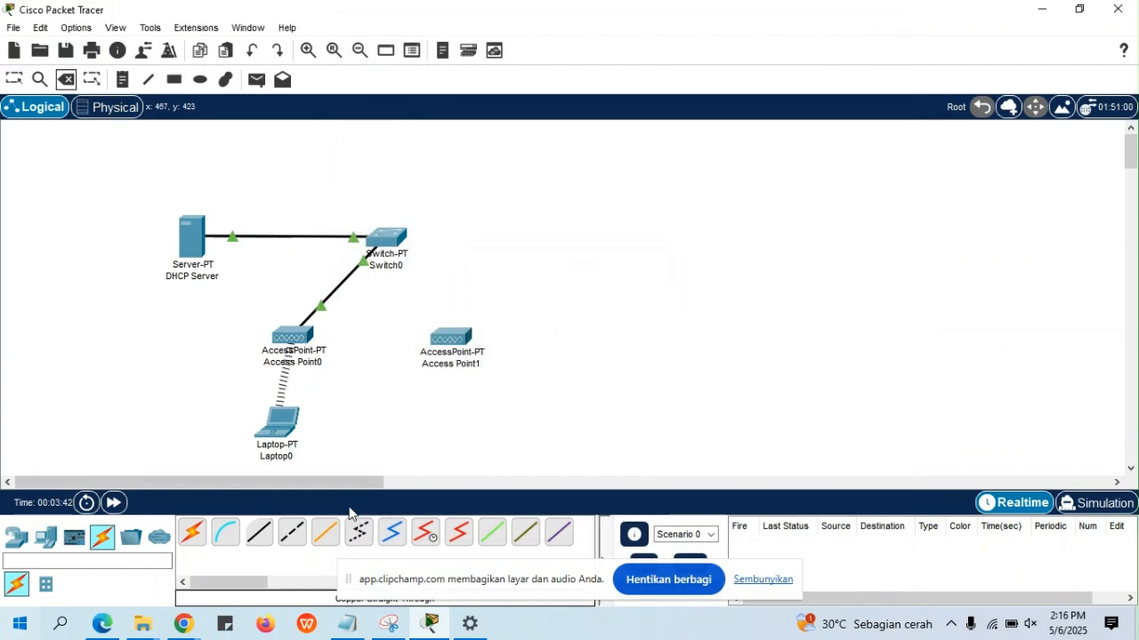
Step: Connect the switch to Access Point1 with a copper straight-through cable
{"action": "left_click", "coordinate": [235, 566]}
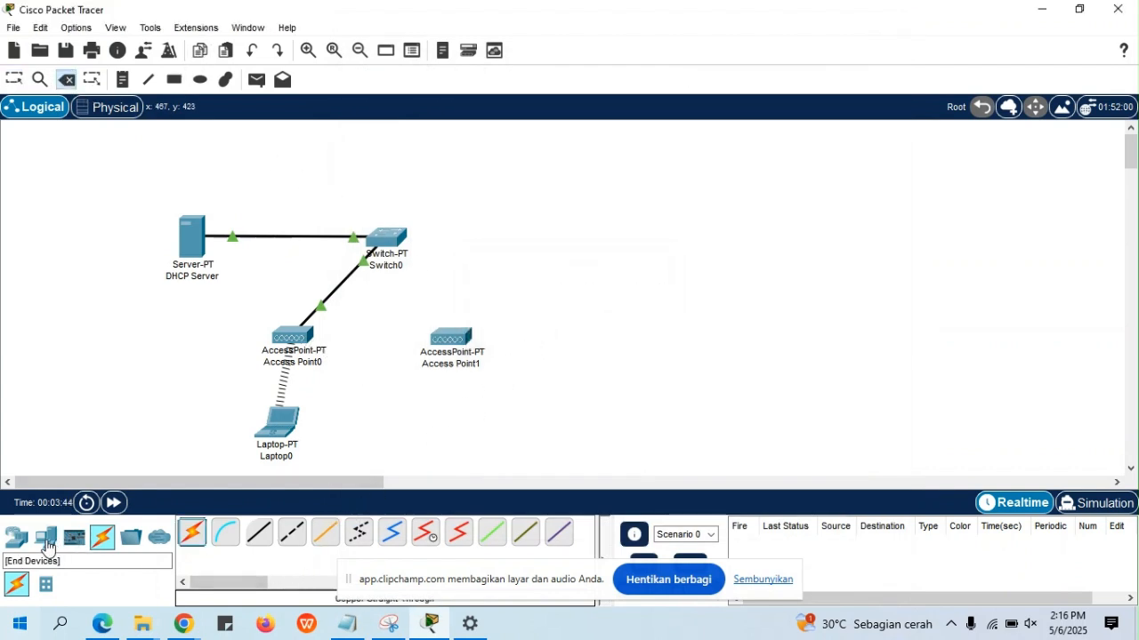
{"action": "left_click", "coordinate": [46, 539]}
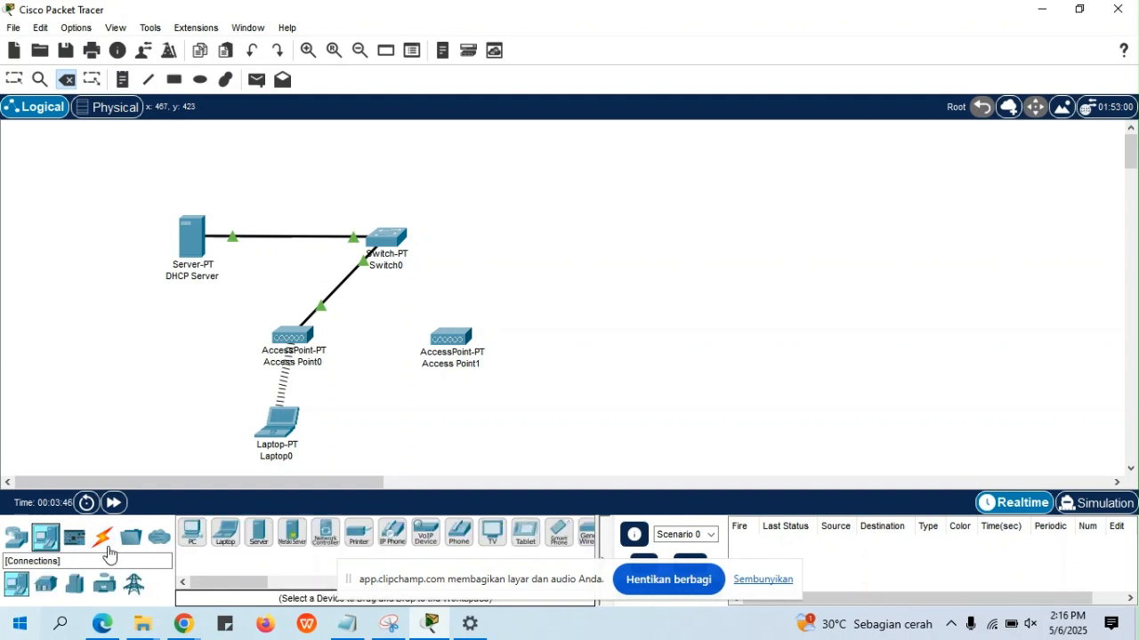
{"action": "left_click", "coordinate": [105, 539]}
{"action": "left_click", "coordinate": [259, 532]}
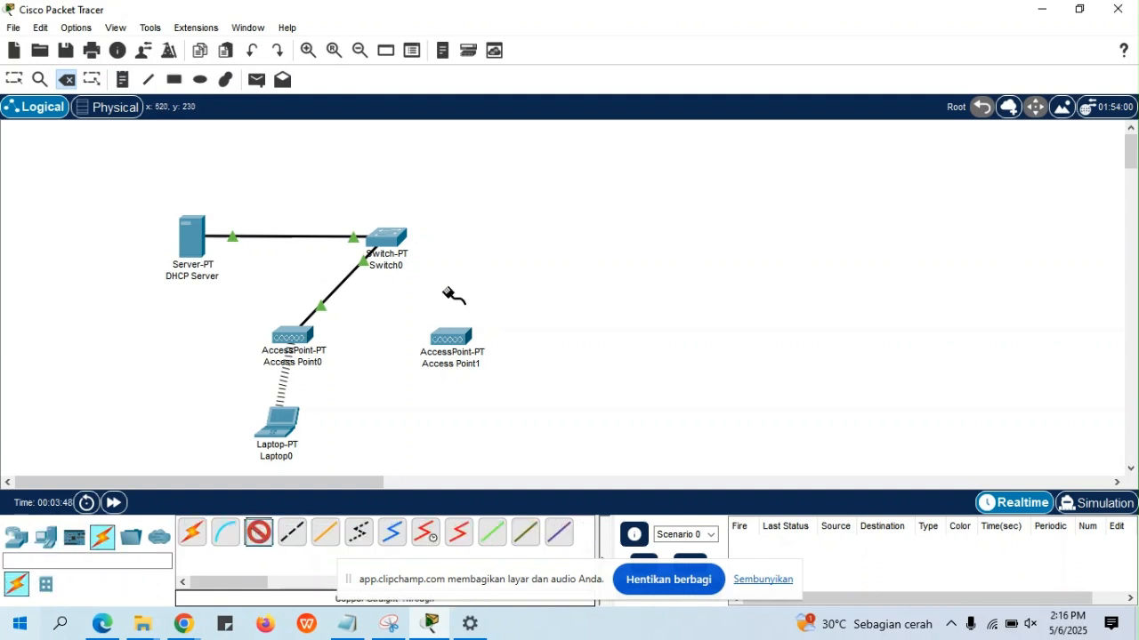
{"action": "left_click", "coordinate": [417, 235]}
{"action": "left_click", "coordinate": [458, 264]}
{"action": "left_click", "coordinate": [453, 345]}
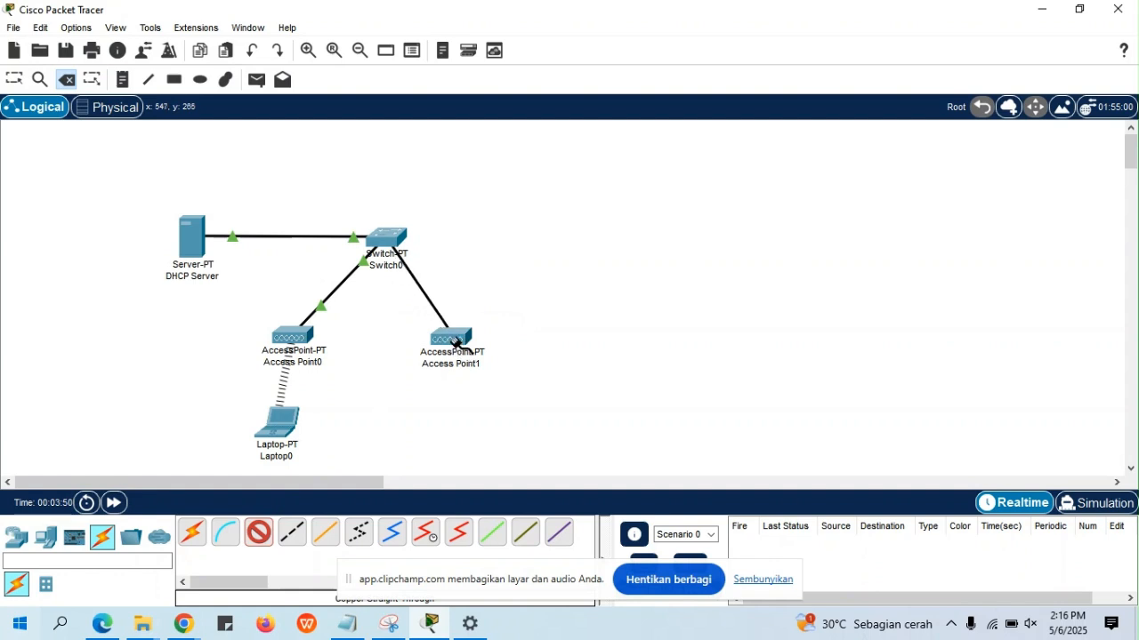
{"action": "left_click", "coordinate": [453, 347]}
{"action": "left_click", "coordinate": [507, 356]}
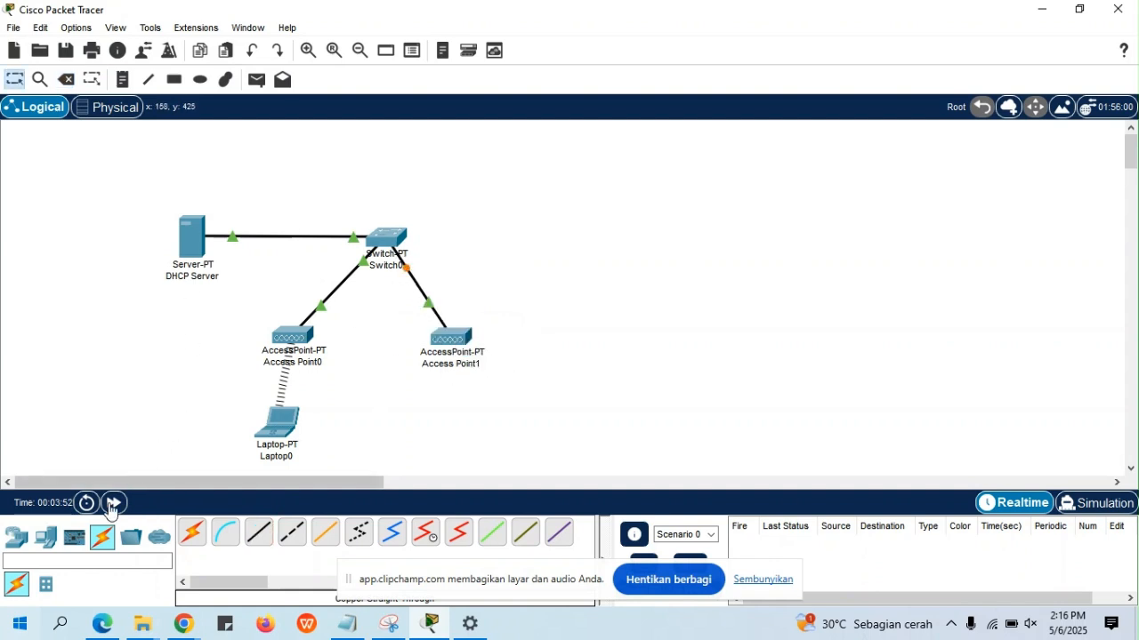
Step: Add a SMARTPHONE-PT and position it directly beneath Access Point1, level with the laptop
{"action": "left_click", "coordinate": [47, 537]}
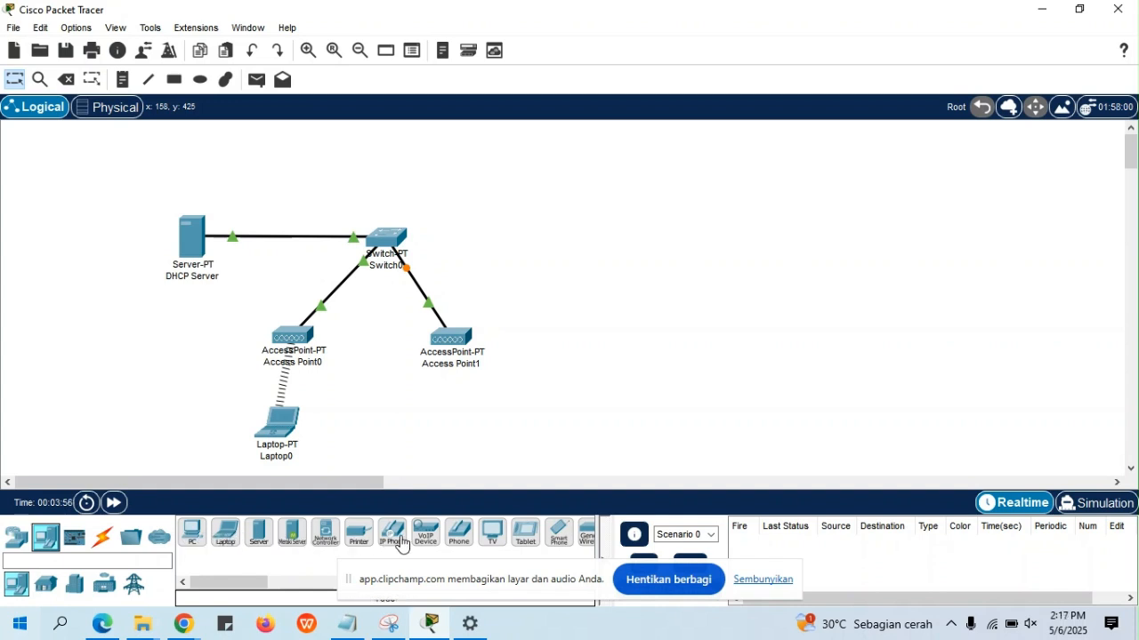
{"action": "left_click", "coordinate": [560, 535]}
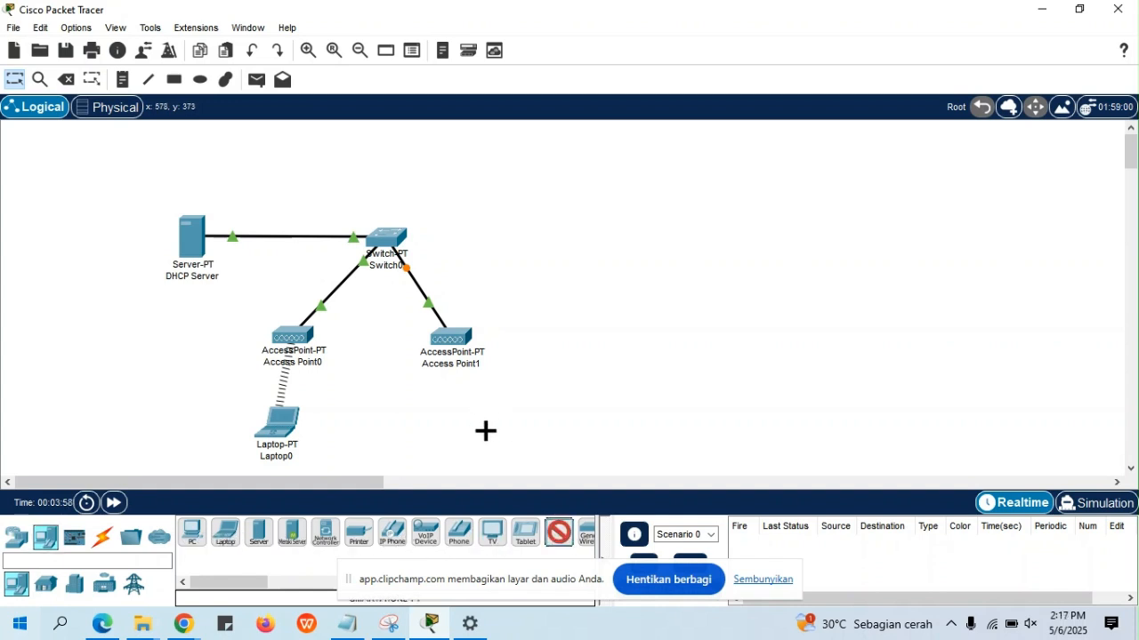
{"action": "left_click", "coordinate": [494, 431]}
{"action": "left_click_drag", "start_coordinate": [494, 427], "coordinate": [553, 341]}
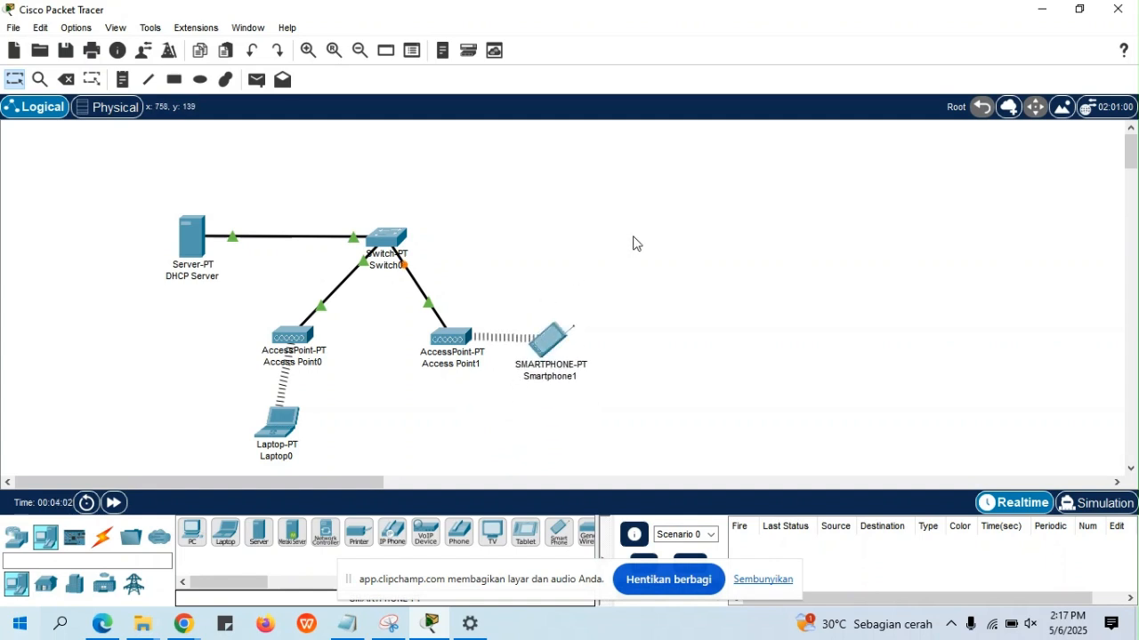
{"action": "left_click_drag", "start_coordinate": [561, 336], "coordinate": [474, 442]}
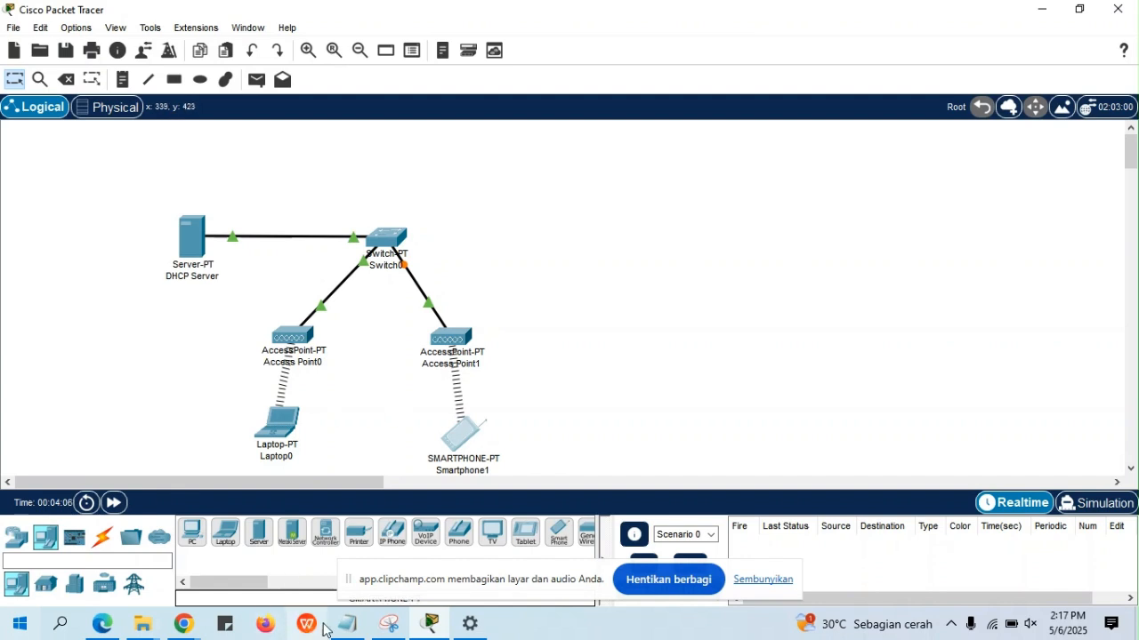
Step: Switch to the handout PDF in Chrome and look up the static IP address required for the server
{"action": "mouse_move", "coordinate": [182, 628]}
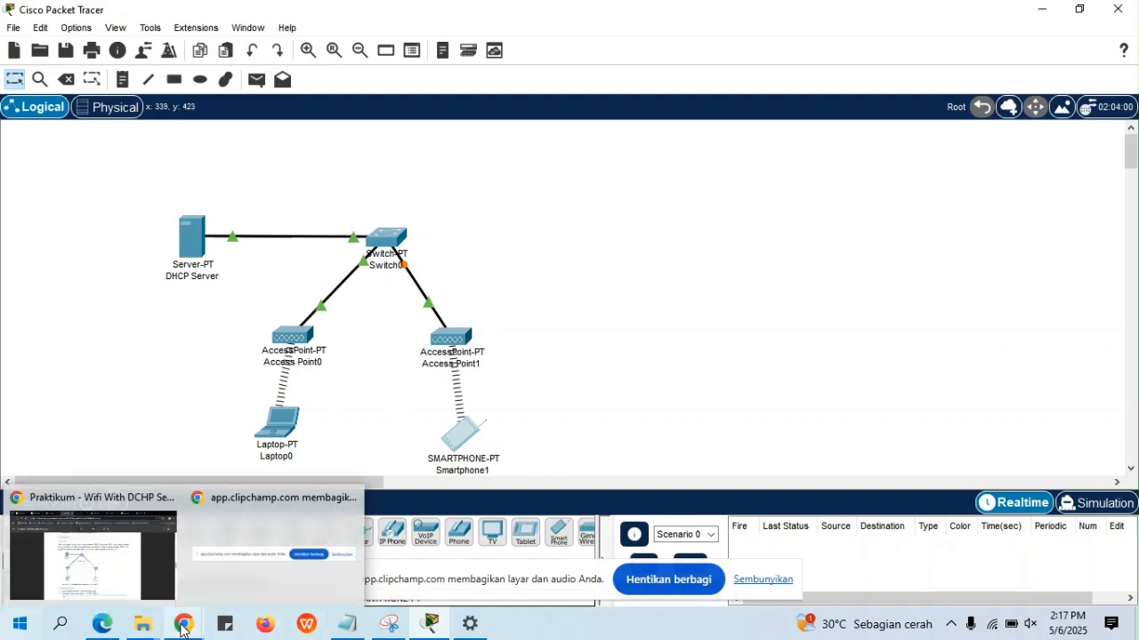
{"action": "left_click", "coordinate": [161, 525]}
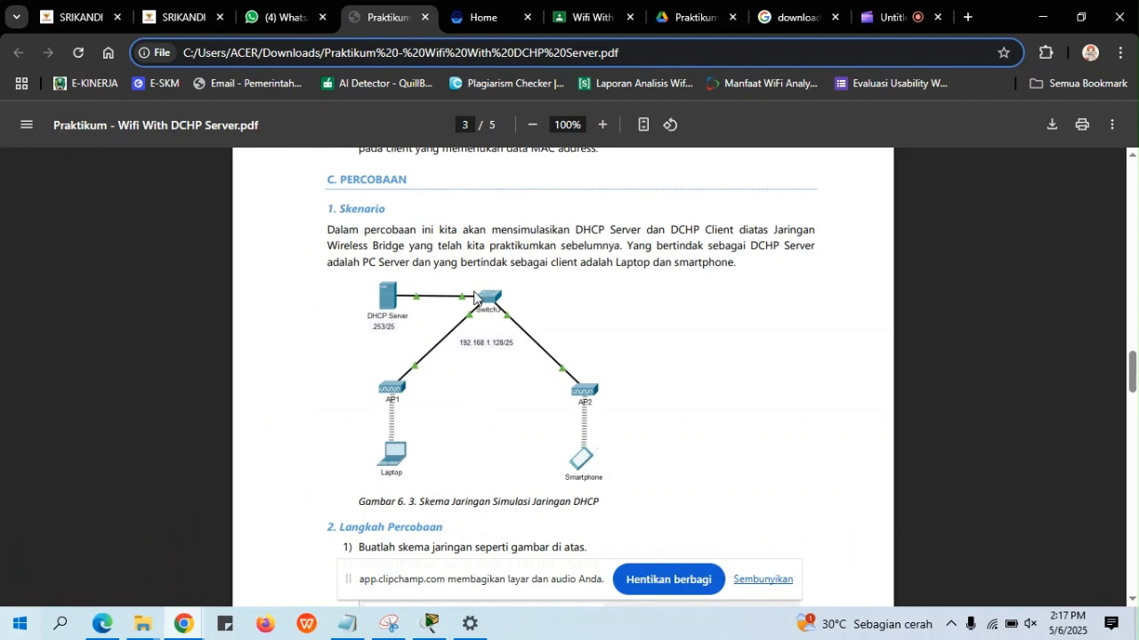
{"action": "scroll", "coordinate": [450, 295], "scroll_direction": "down", "scroll_amount": 2}
{"action": "scroll", "coordinate": [450, 295], "scroll_direction": "down", "scroll_amount": 1}
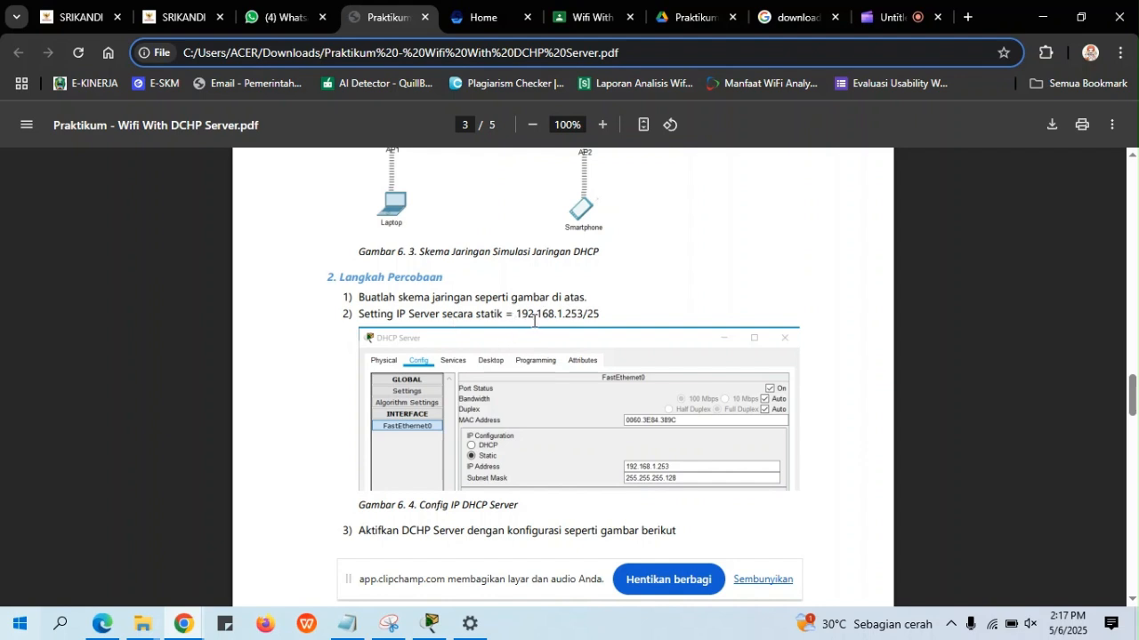
{"action": "left_click_drag", "start_coordinate": [523, 309], "coordinate": [580, 313]}
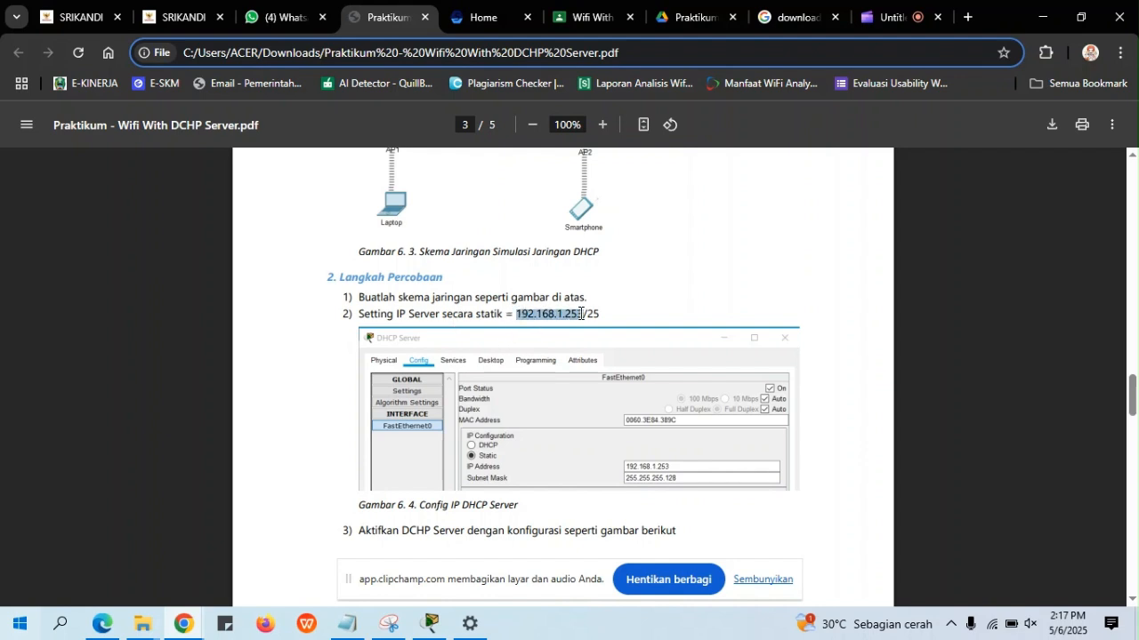
{"action": "left_click", "coordinate": [592, 313]}
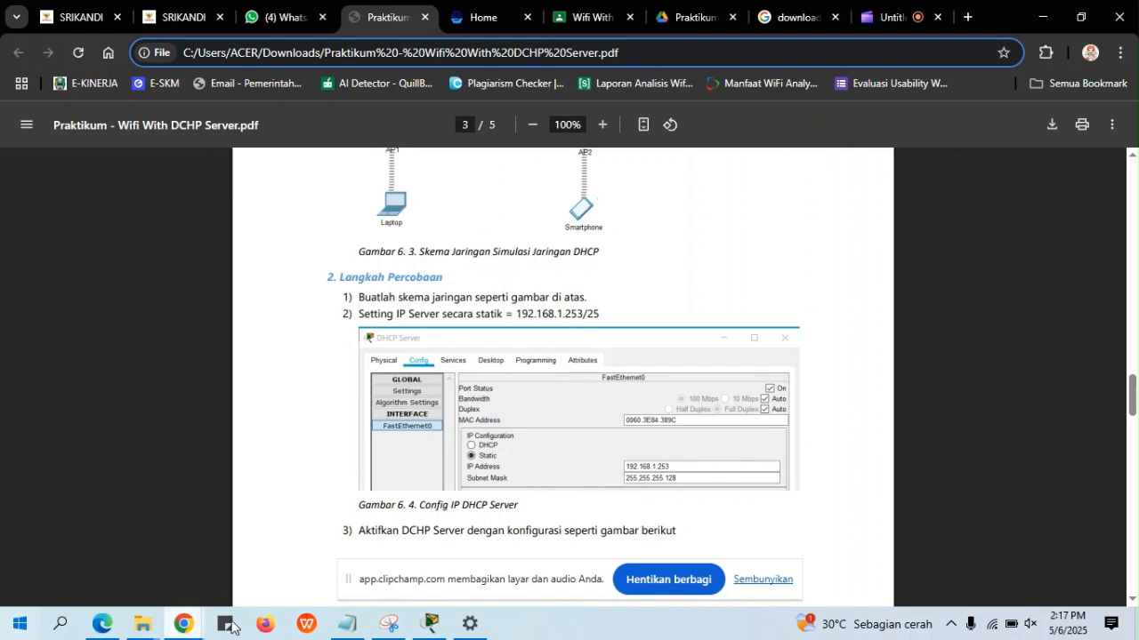
Step: Return to Cisco Packet Tracer and set the DHCP Server's static IPv4 address to 192.168.1.253
{"action": "left_click", "coordinate": [430, 623]}
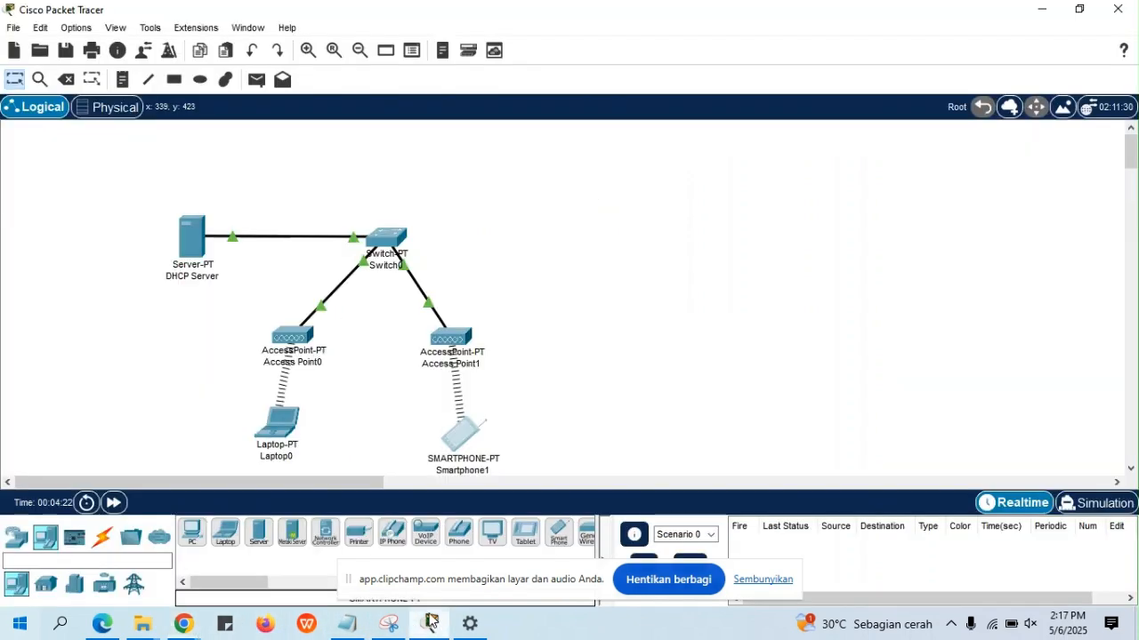
{"action": "left_click", "coordinate": [191, 238]}
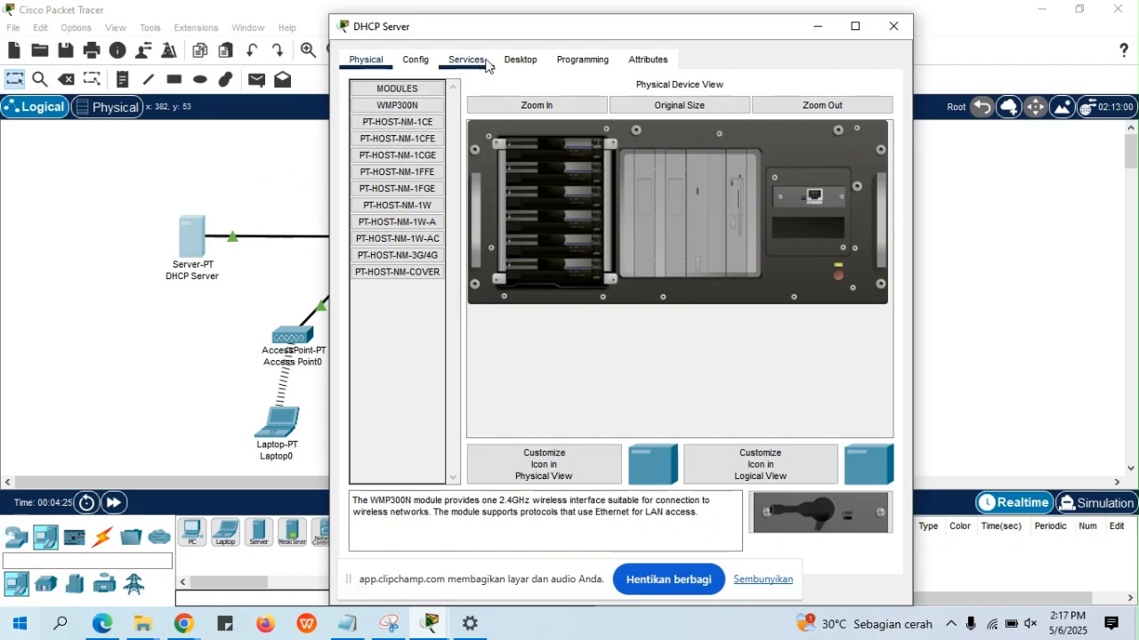
{"action": "left_click", "coordinate": [517, 60]}
{"action": "left_click", "coordinate": [408, 113]}
{"action": "left_click", "coordinate": [550, 158]}
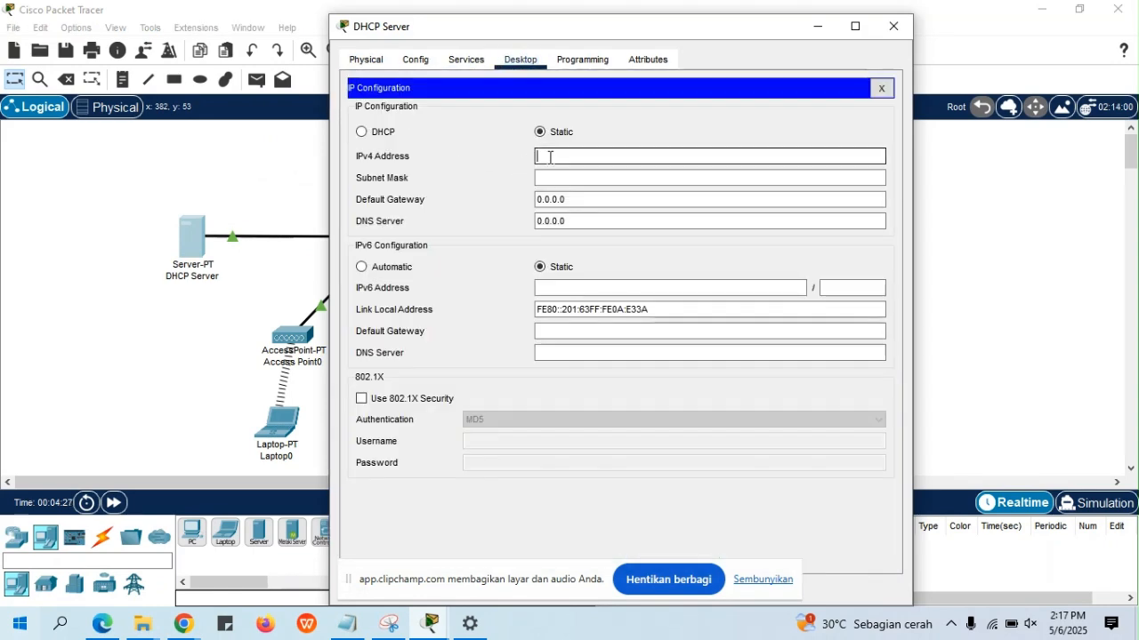
{"action": "type", "text": "192.1"}
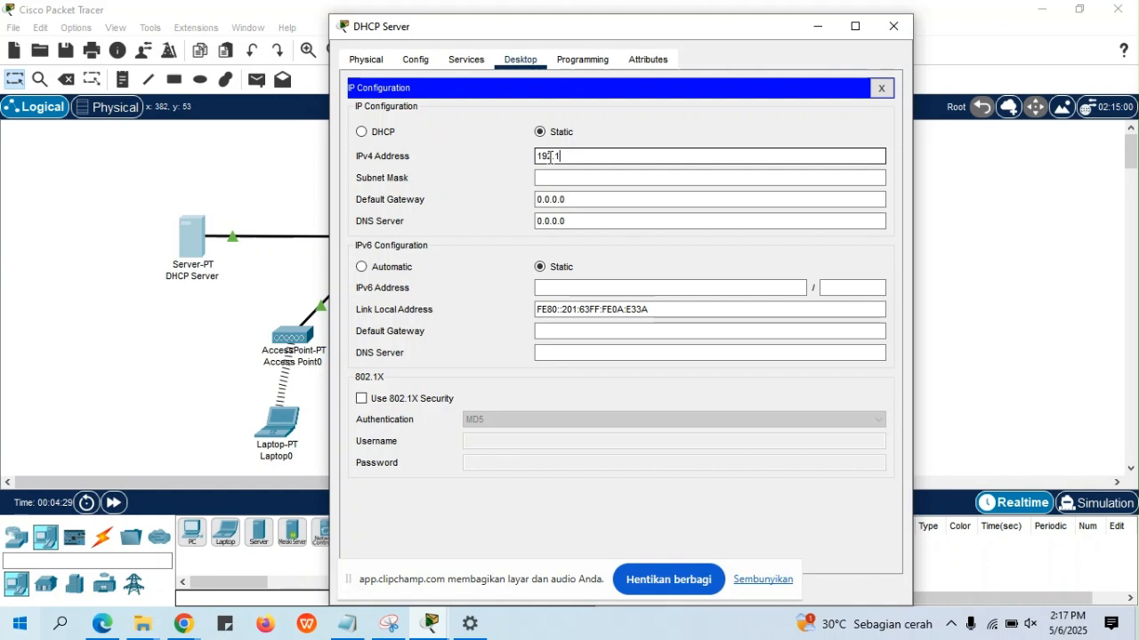
{"action": "type", "text": "68.1.253"}
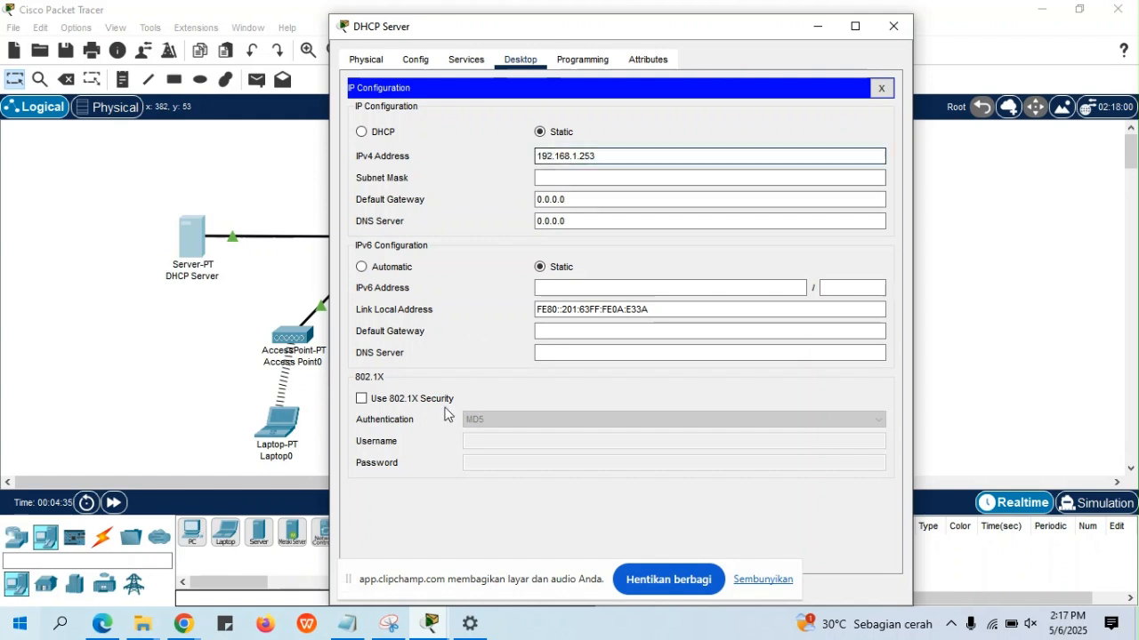
Step: Check the subnet mask in the Chrome handout and set the DHCP Server's subnet mask to 255.255.255.128 in Cisco Packet Tracer
{"action": "left_click", "coordinate": [184, 624]}
{"action": "left_click", "coordinate": [115, 552]}
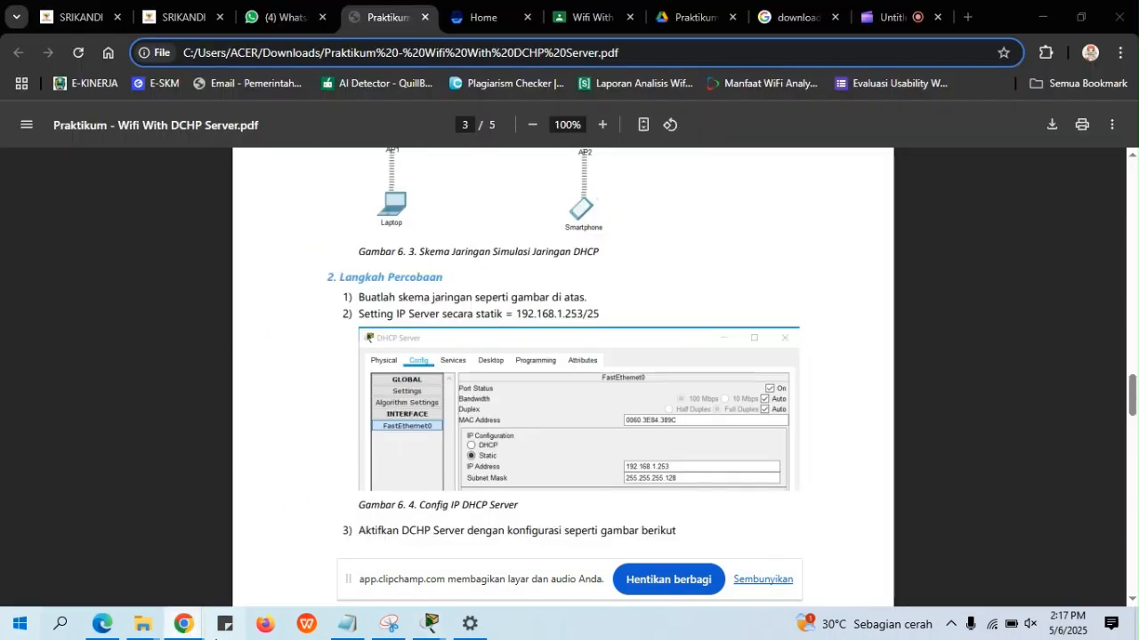
{"action": "mouse_move", "coordinate": [430, 625]}
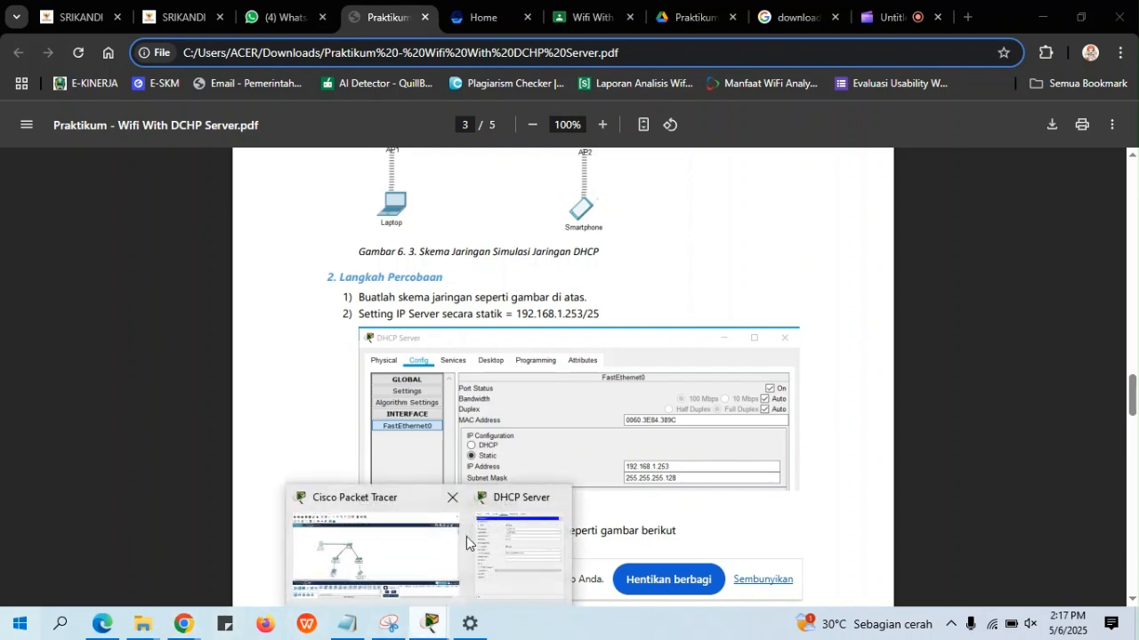
{"action": "left_click", "coordinate": [405, 561]}
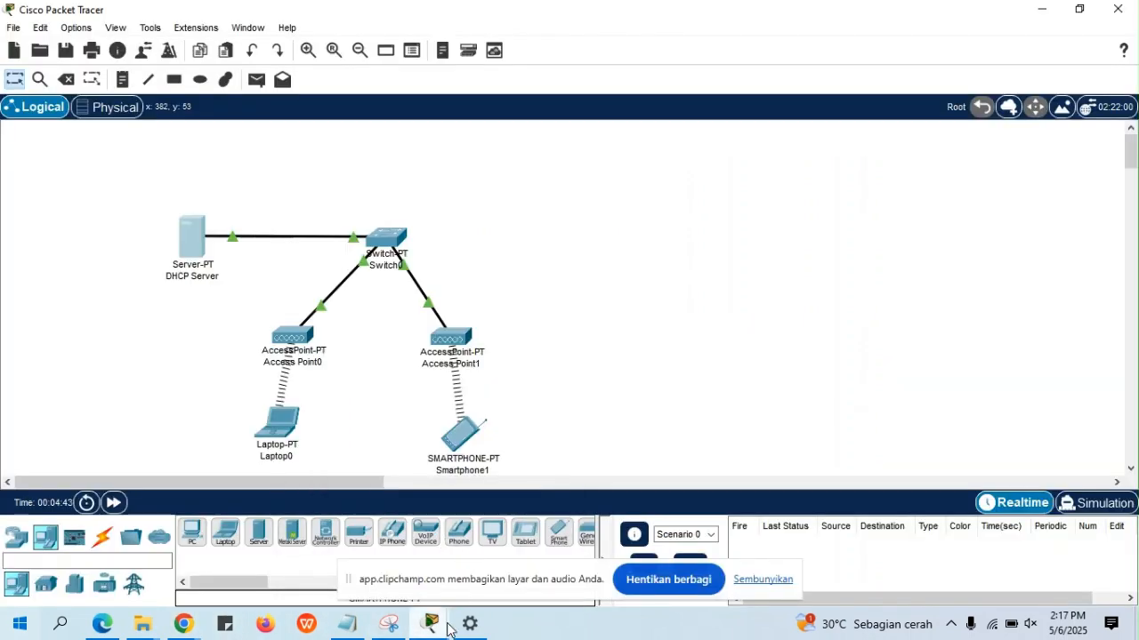
{"action": "left_click", "coordinate": [499, 525]}
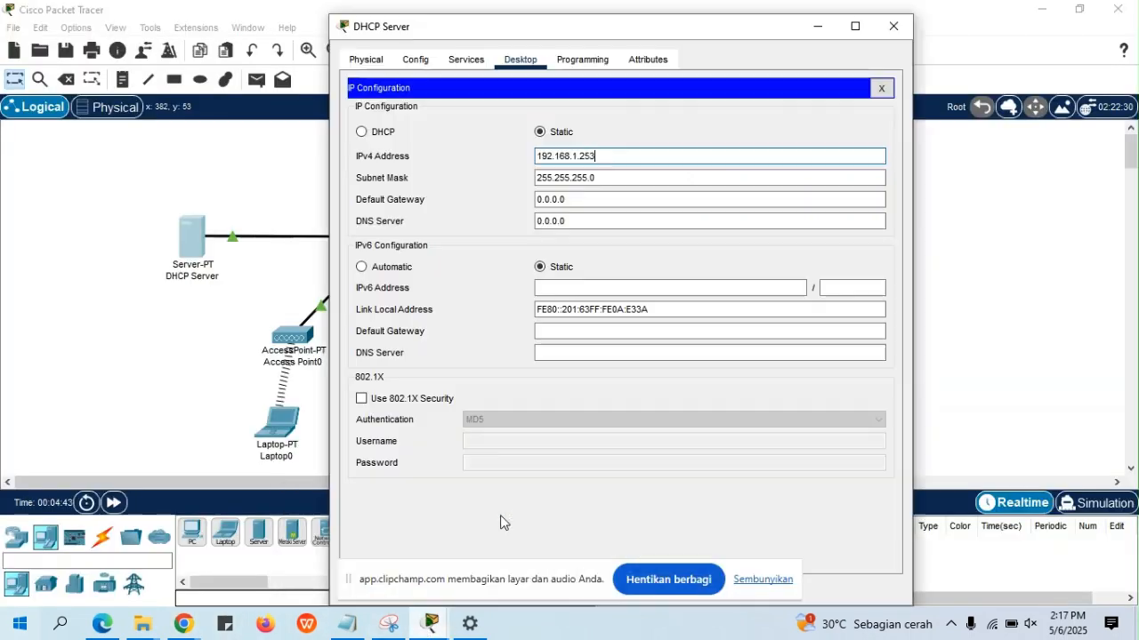
{"action": "left_click", "coordinate": [603, 174]}
{"action": "type", "text": "12"}
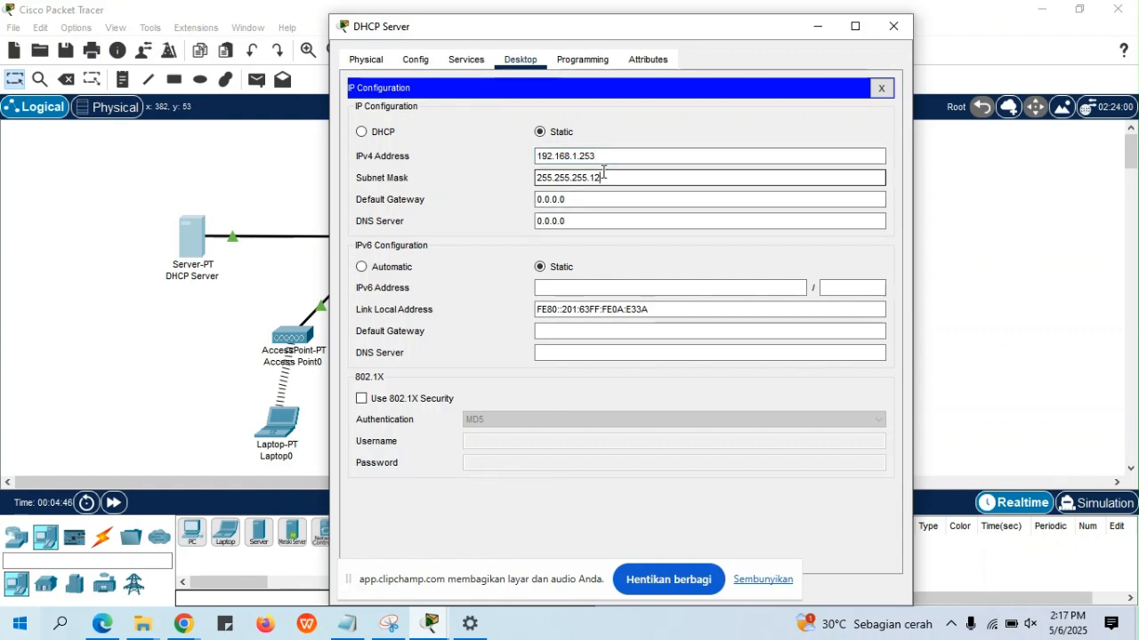
{"action": "type", "text": "8"}
Step: Set the DHCP Server's IPv4 default gateway to 192.168.1.254
{"action": "left_click", "coordinate": [577, 200]}
{"action": "left_click_drag", "start_coordinate": [577, 199], "coordinate": [508, 197]}
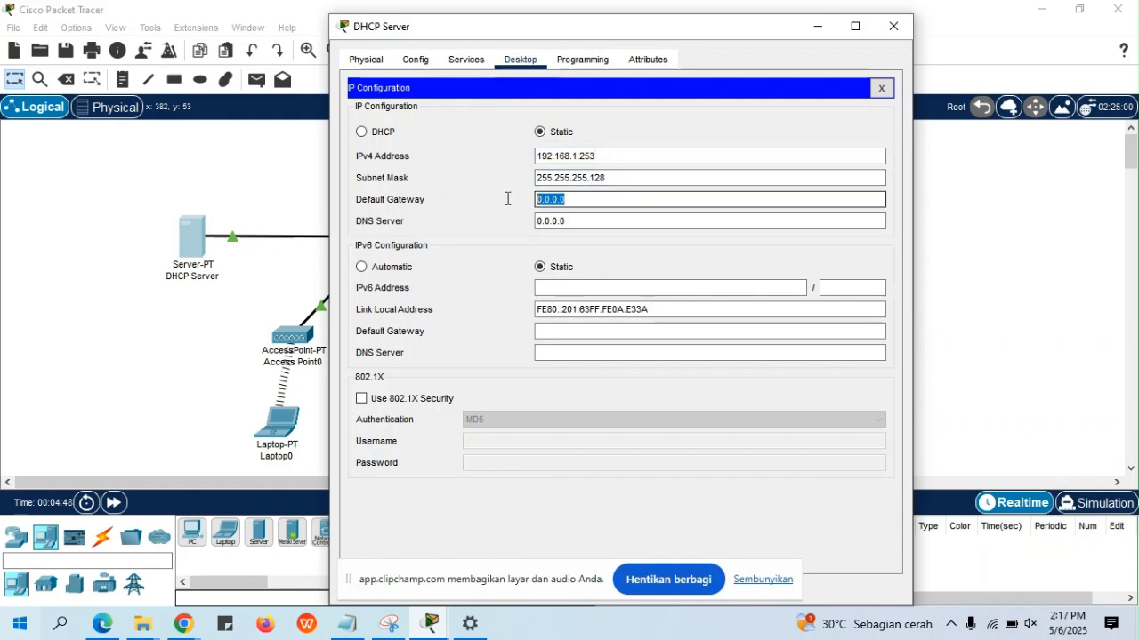
{"action": "type", "text": "192.1"}
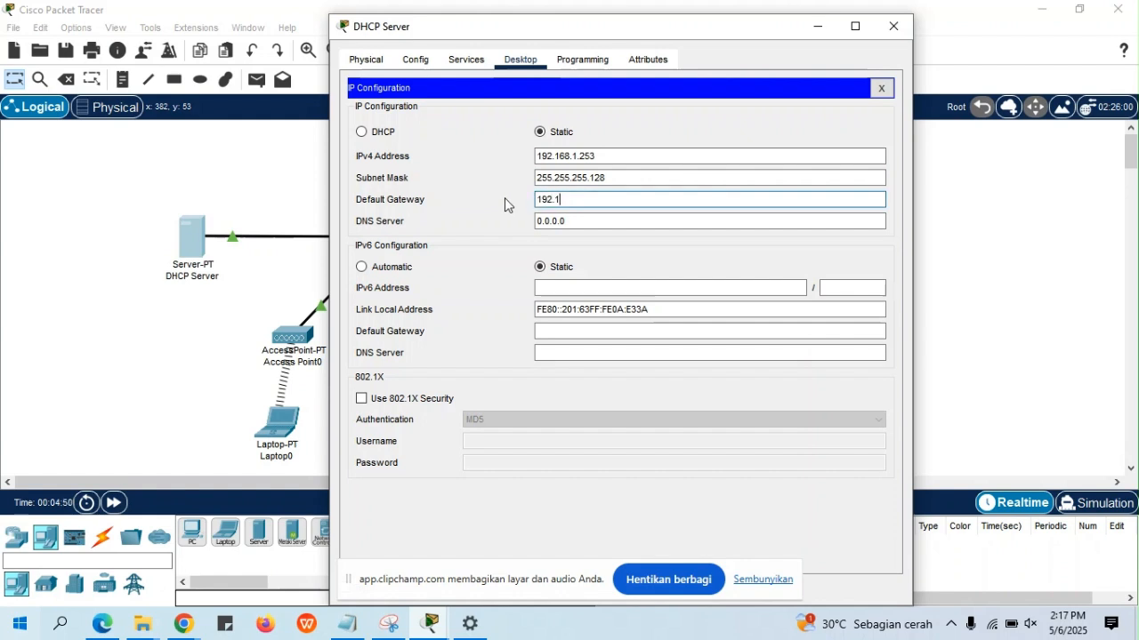
{"action": "type", "text": "68.1.254"}
Step: Set the DHCP Server's IPv4 DNS server address to 33.33.33.1
{"action": "left_click_drag", "start_coordinate": [575, 221], "coordinate": [501, 207]}
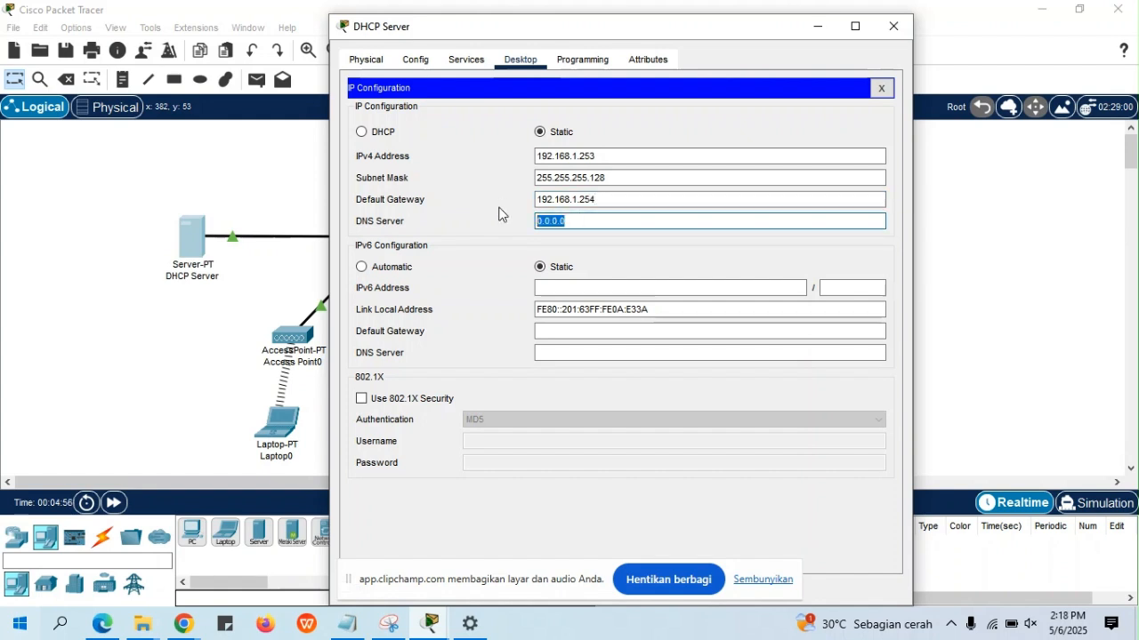
{"action": "type", "text": "33.33.33.1"}
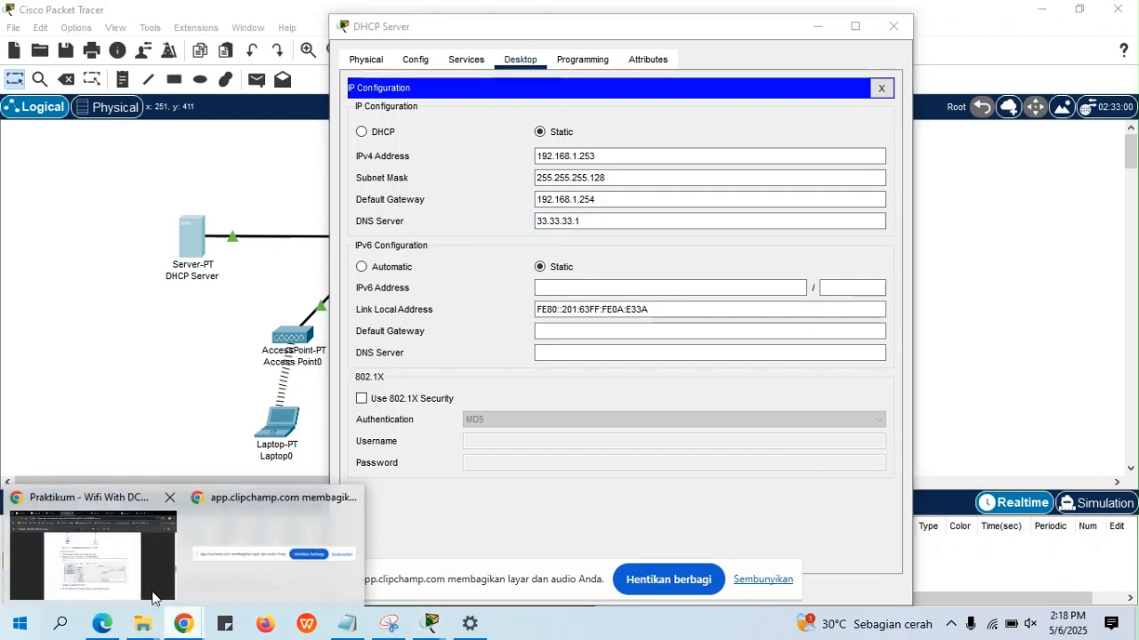
Step: Switch to the handout PDF in Chrome and look up the DHCP service configuration required for the server
{"action": "left_click", "coordinate": [173, 544]}
{"action": "scroll", "coordinate": [481, 365], "scroll_direction": "down", "scroll_amount": 3}
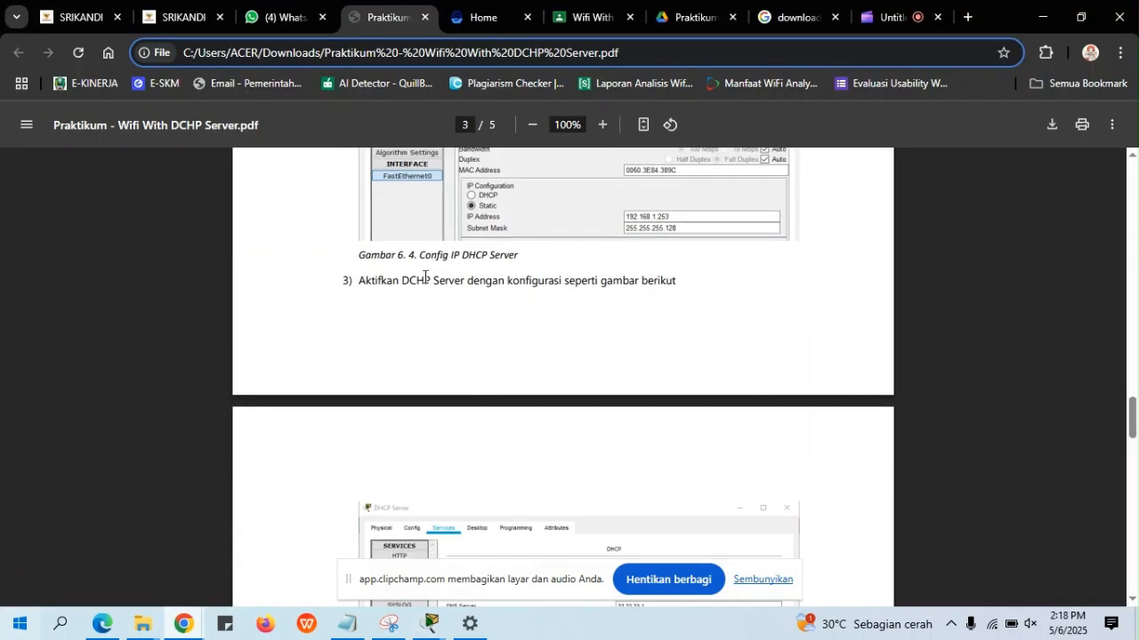
{"action": "left_click_drag", "start_coordinate": [417, 281], "coordinate": [660, 283]}
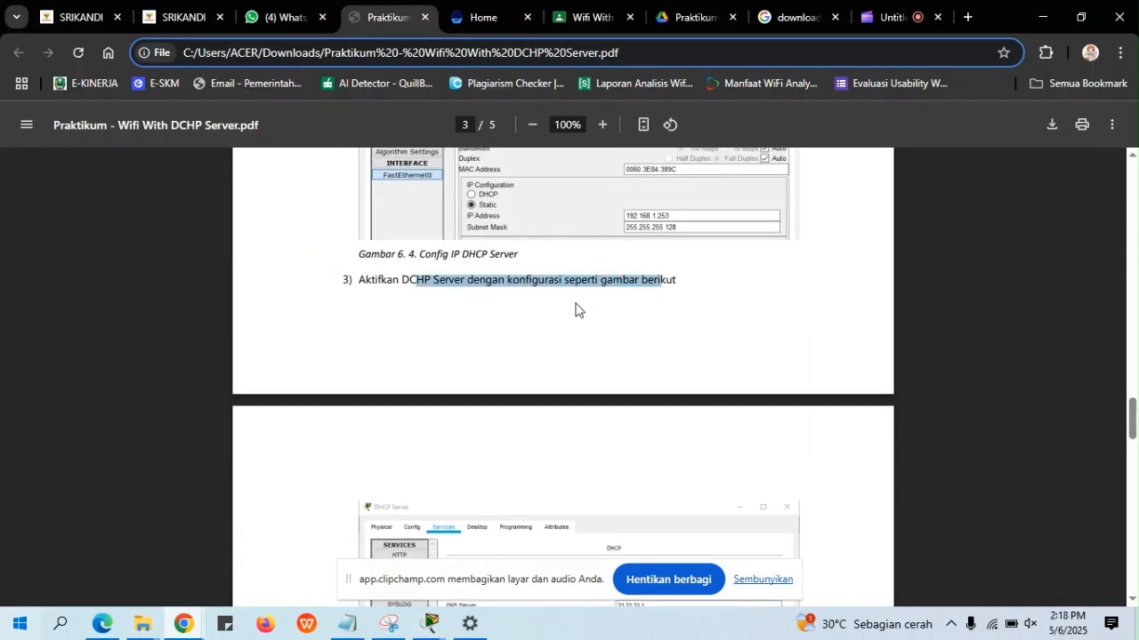
{"action": "scroll", "coordinate": [576, 310], "scroll_direction": "down", "scroll_amount": 4}
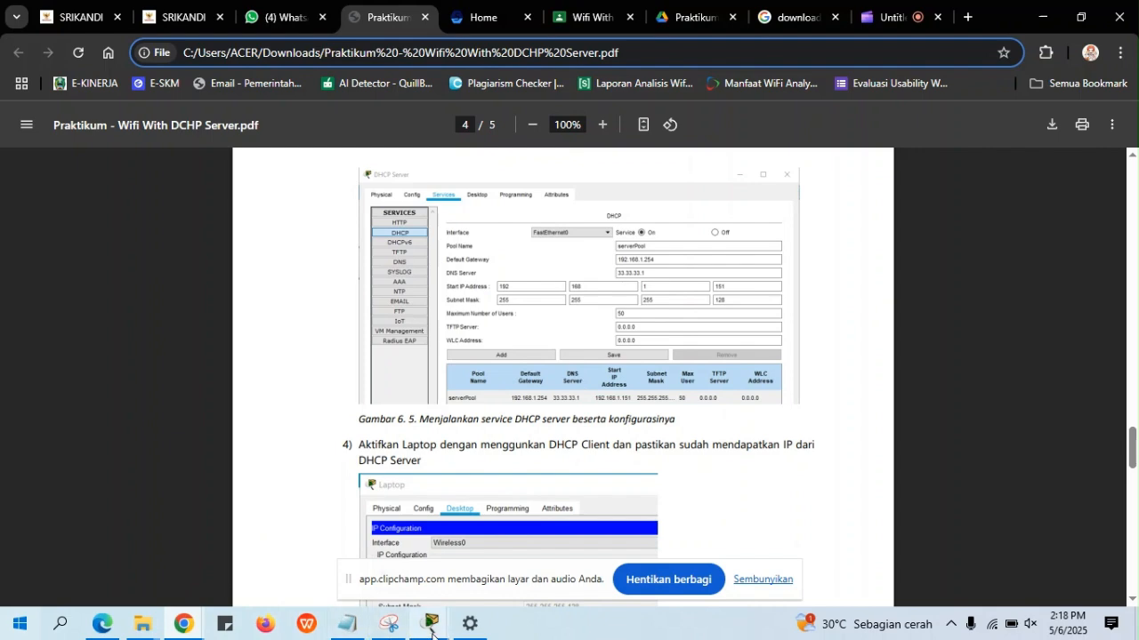
Step: Return to Cisco Packet Tracer and turn on the DHCP service for the DHCP Server's FastEthernet0 interface
{"action": "mouse_move", "coordinate": [432, 631]}
{"action": "left_click", "coordinate": [386, 579]}
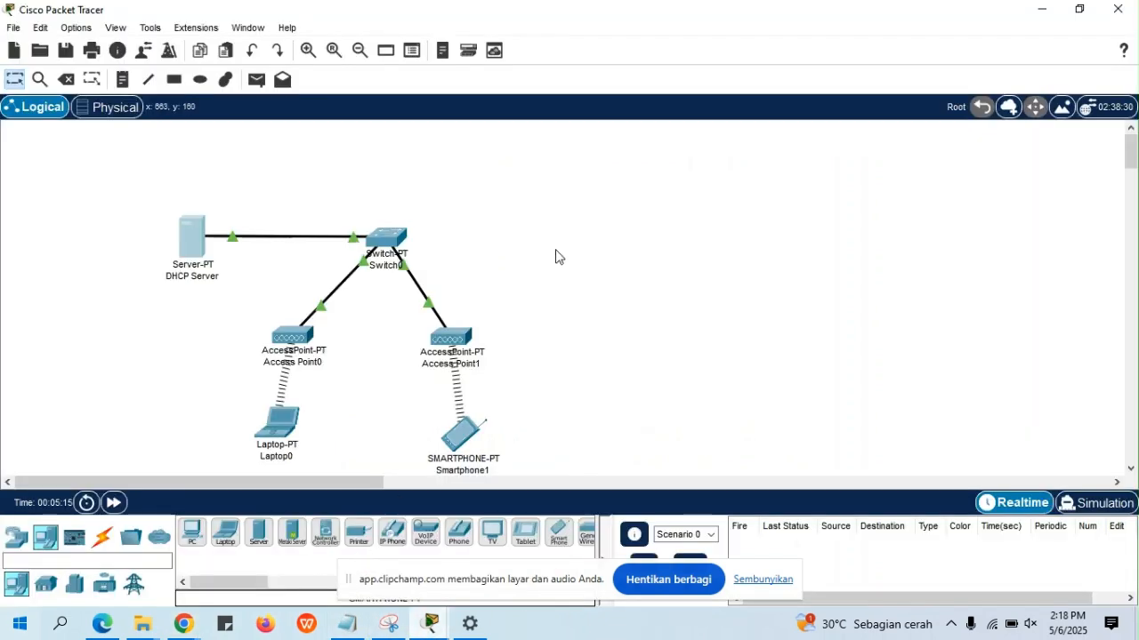
{"action": "left_click", "coordinate": [192, 252]}
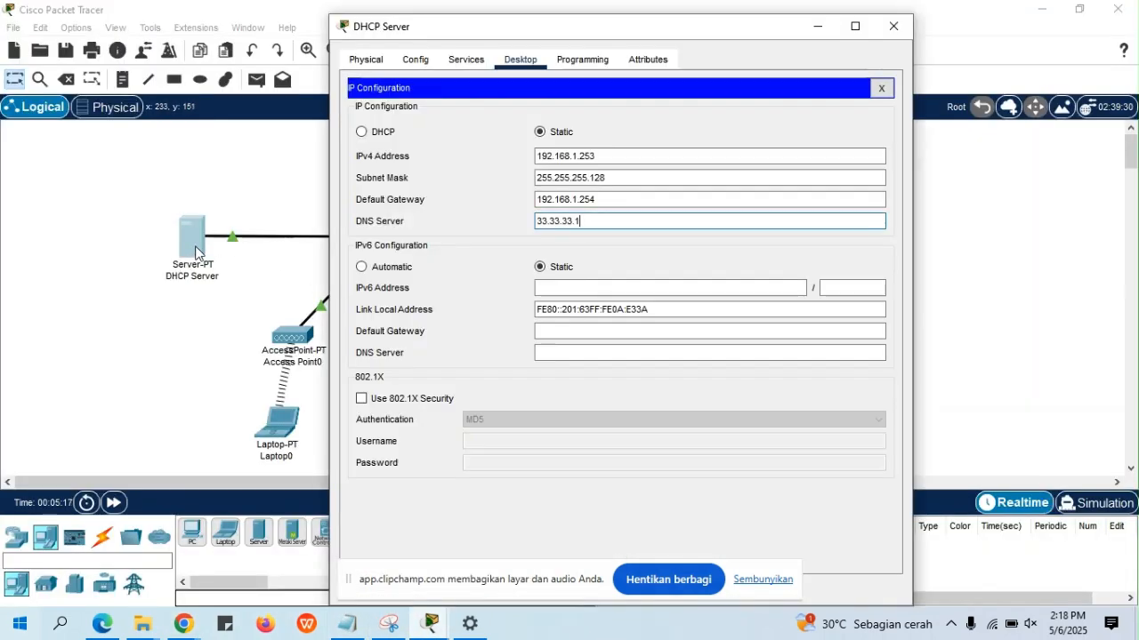
{"action": "left_click", "coordinate": [467, 60]}
{"action": "left_click", "coordinate": [411, 120]}
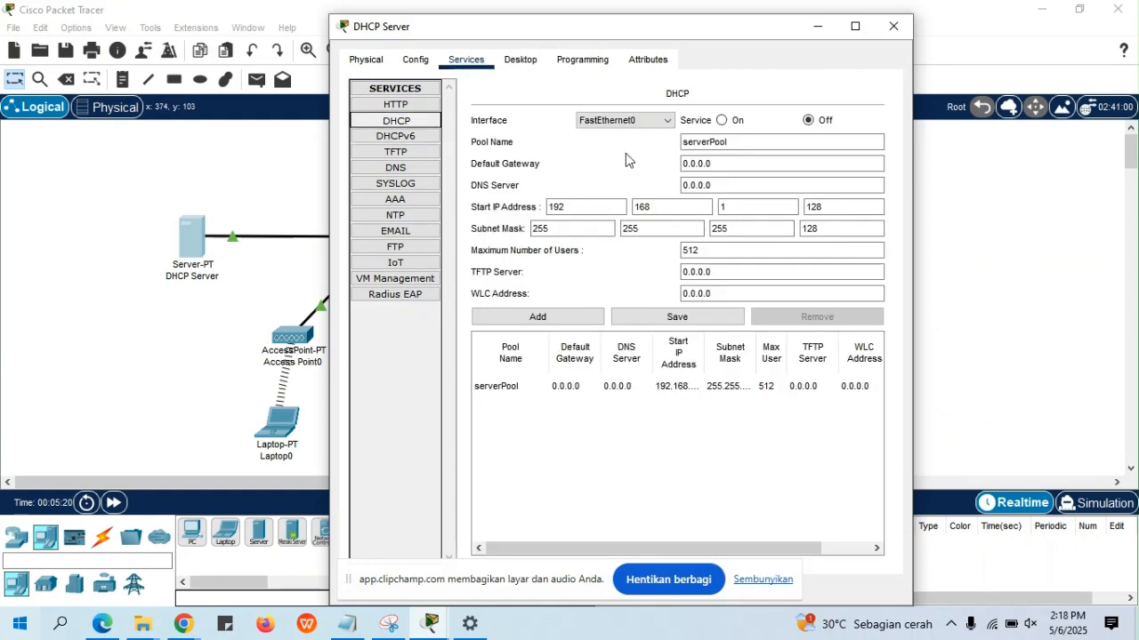
{"action": "left_click", "coordinate": [722, 120]}
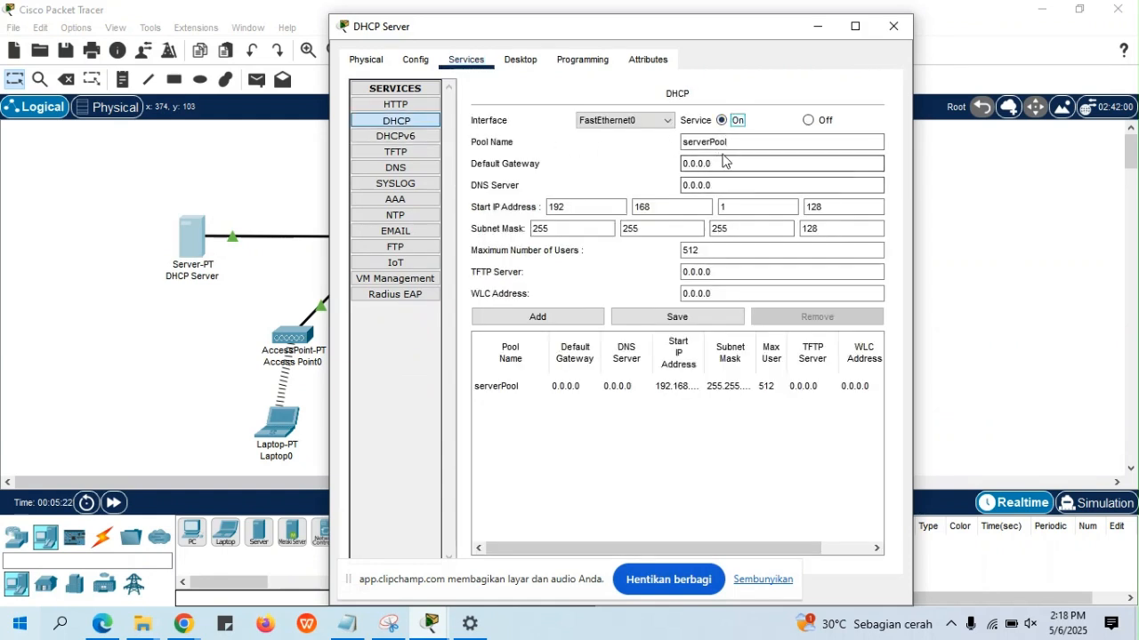
Step: Set the serverPool's default gateway to 255.255.255.128 and its DNS server to 33.33.33.1
{"action": "triple_click", "coordinate": [720, 161]}
{"action": "type", "text": "2"}
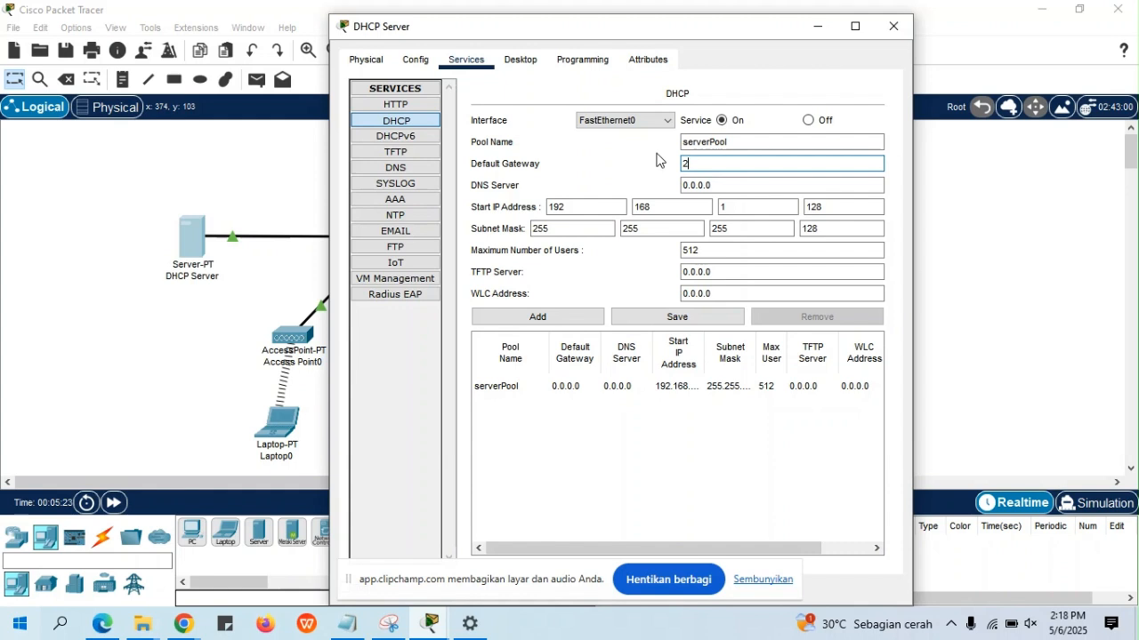
{"action": "type", "text": "55.255.255.128"}
{"action": "key", "text": "Tab"}
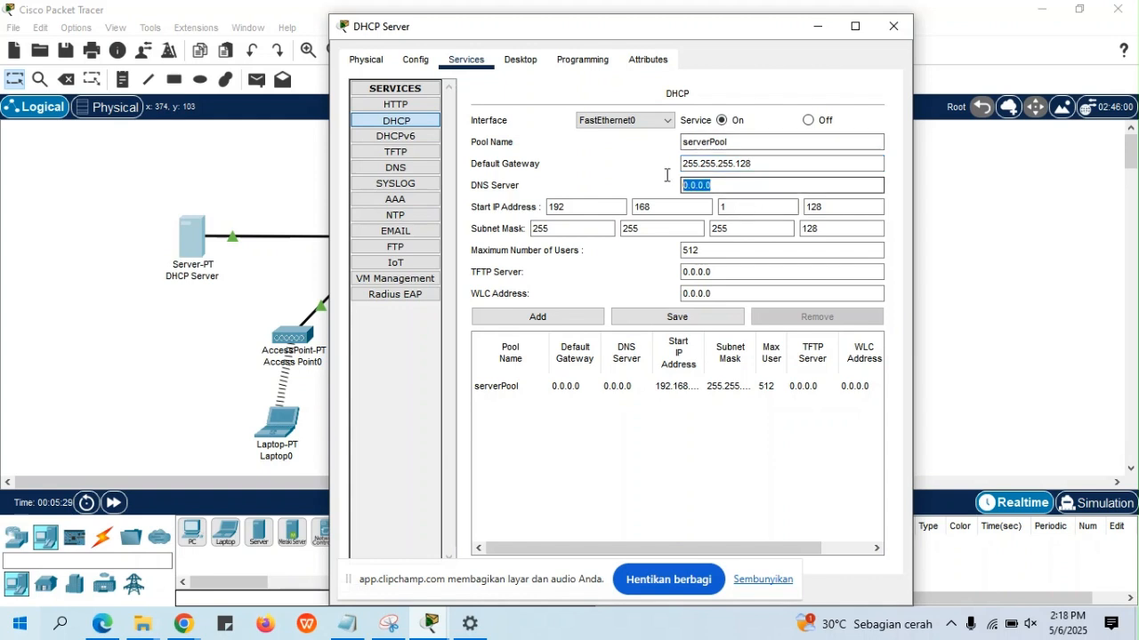
{"action": "type", "text": "33.33.33.1"}
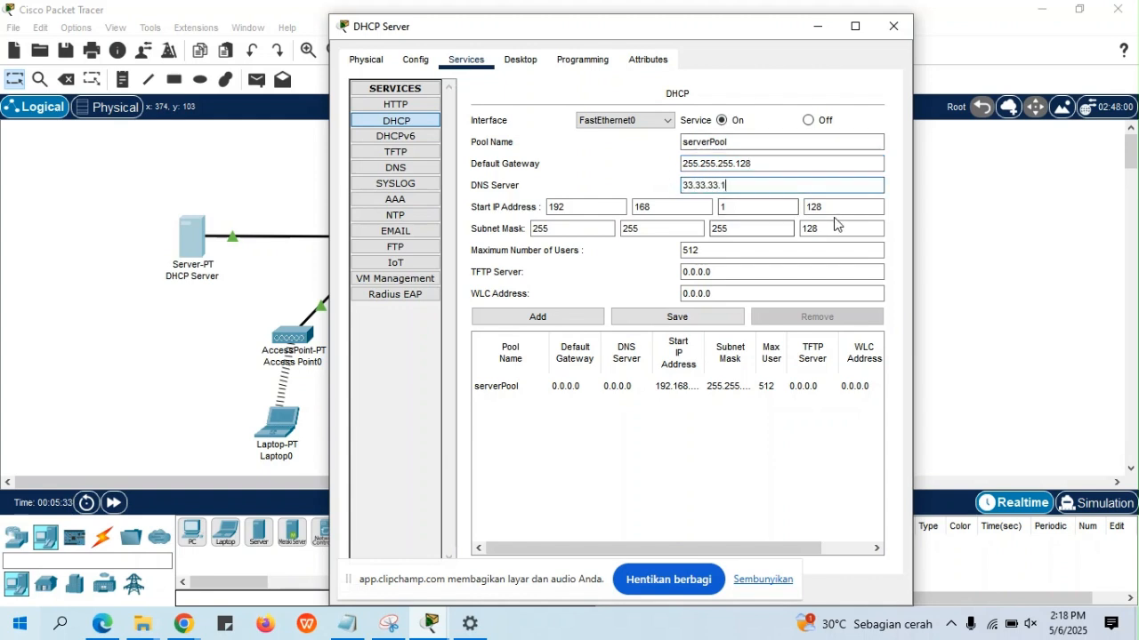
Step: Save the serverPool with start IP address 192.168.1.150 and a maximum of 50 users, and close the server's window
{"action": "left_click_drag", "start_coordinate": [829, 206], "coordinate": [815, 203]}
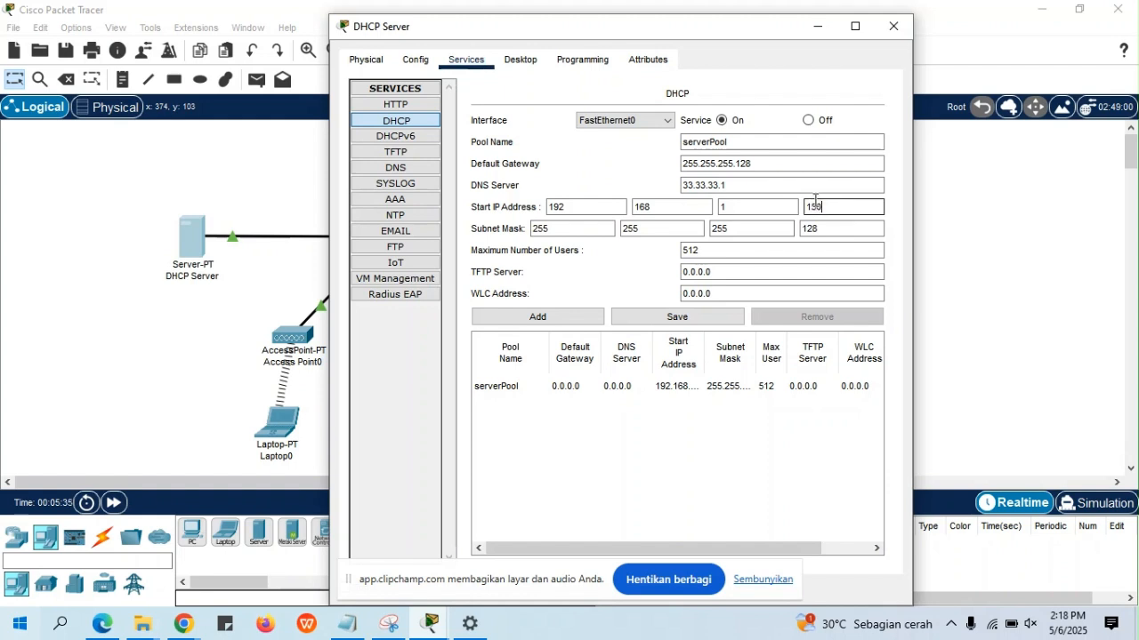
{"action": "type", "text": "50"}
{"action": "left_click_drag", "start_coordinate": [707, 250], "coordinate": [693, 250]}
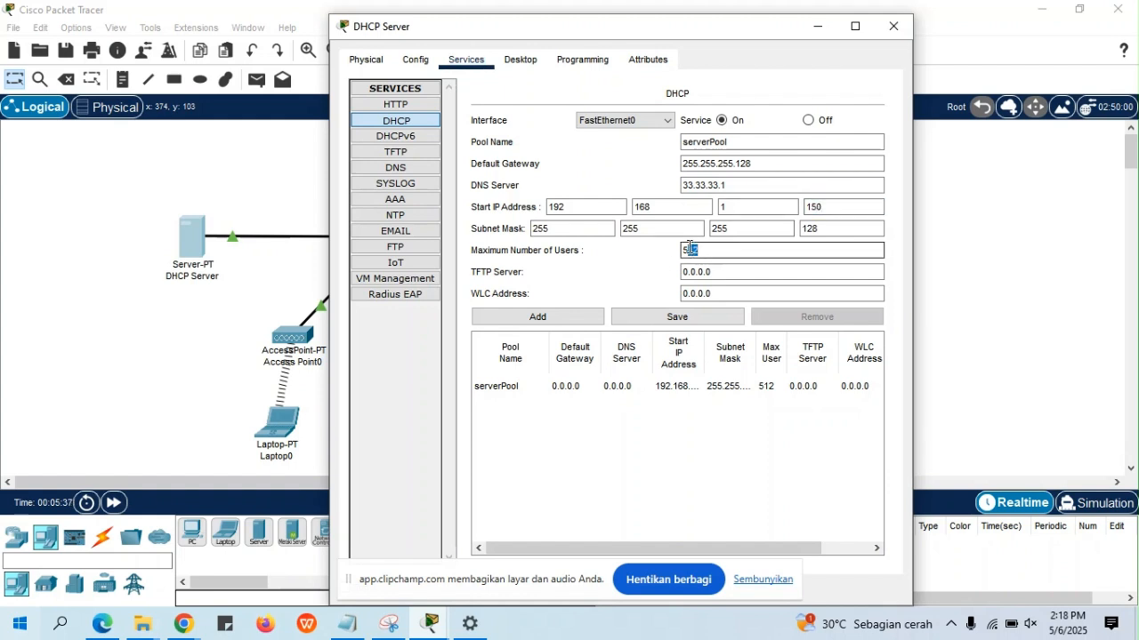
{"action": "type", "text": "0"}
{"action": "left_click", "coordinate": [685, 317]}
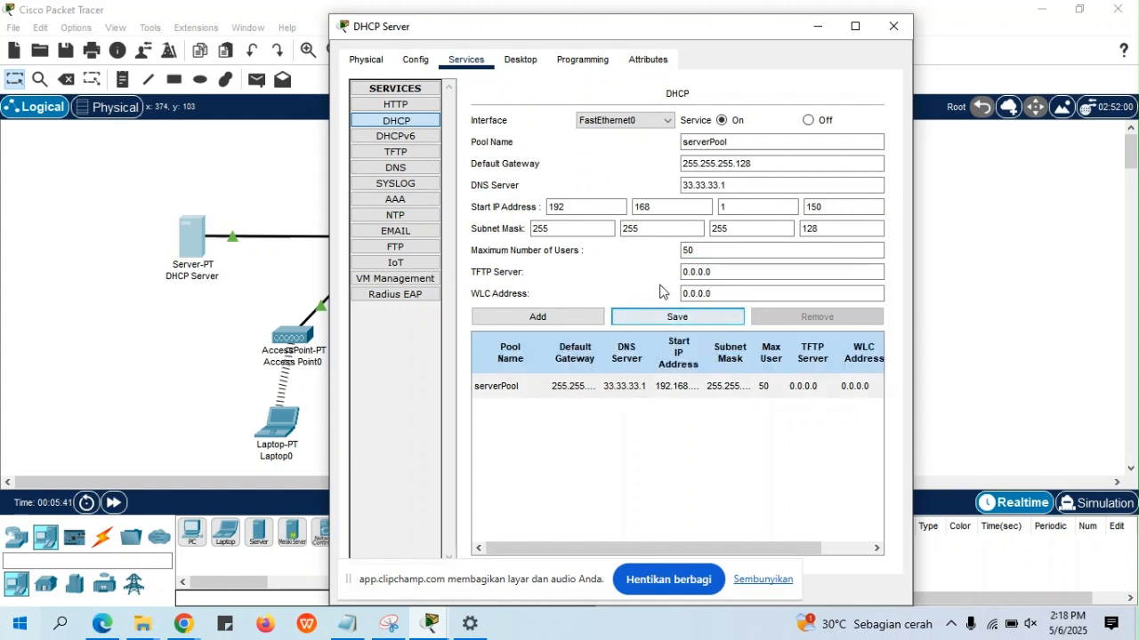
{"action": "left_click", "coordinate": [894, 29]}
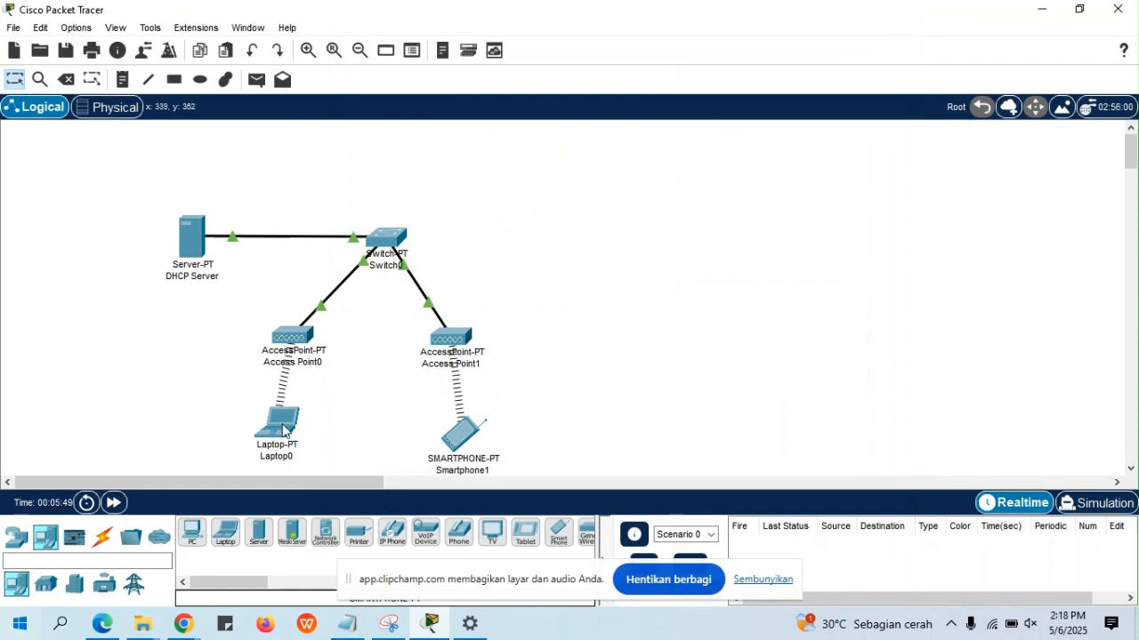
Step: Switch to the handout in Chrome and read the remaining instructions for the laptop and smartphone DHCP clients and the assignment section
{"action": "left_click", "coordinate": [183, 625]}
{"action": "left_click", "coordinate": [93, 547]}
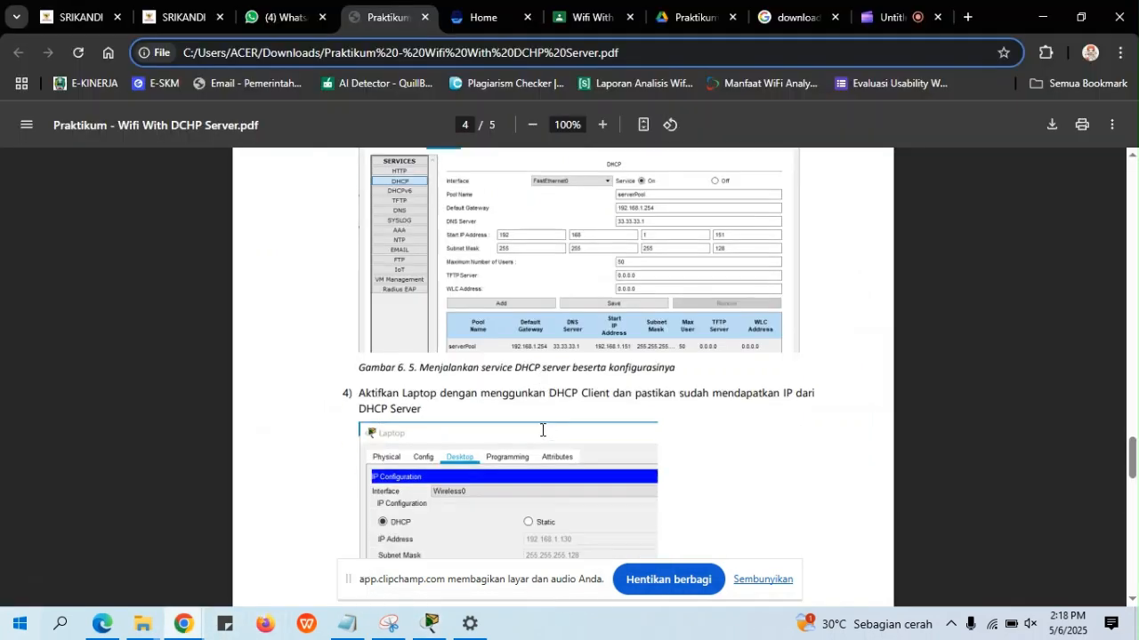
{"action": "scroll", "coordinate": [542, 429], "scroll_direction": "down", "scroll_amount": 4}
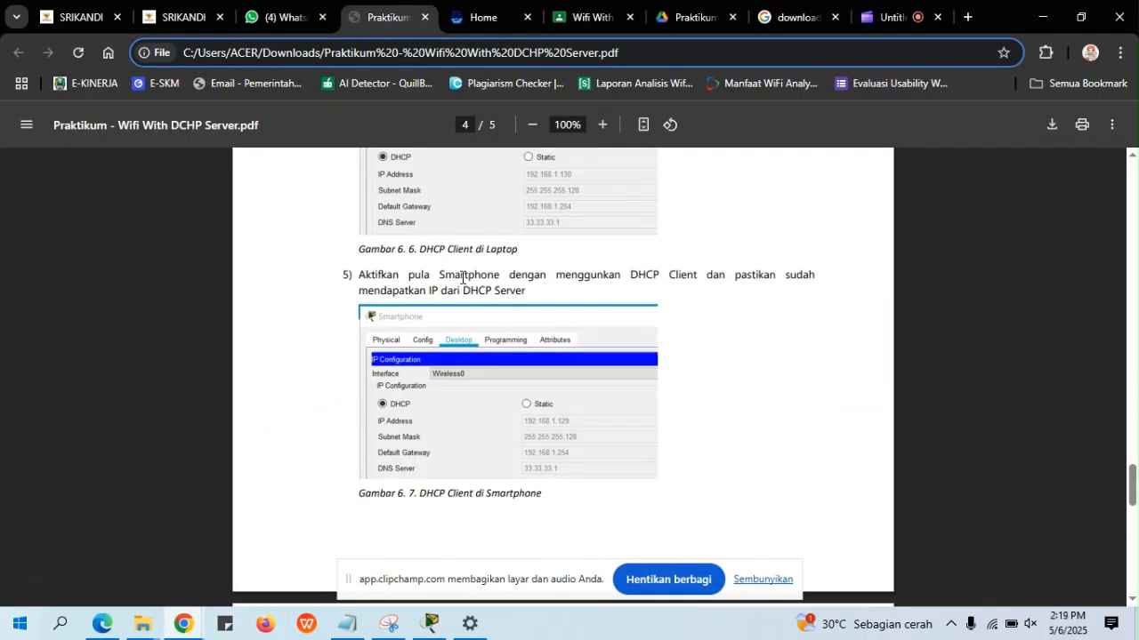
{"action": "left_click_drag", "start_coordinate": [468, 283], "coordinate": [582, 292]}
{"action": "left_click", "coordinate": [495, 289]}
{"action": "left_click_drag", "start_coordinate": [410, 290], "coordinate": [514, 294]}
{"action": "left_click", "coordinate": [471, 281]}
{"action": "scroll", "coordinate": [464, 286], "scroll_direction": "down", "scroll_amount": 1}
{"action": "scroll", "coordinate": [464, 286], "scroll_direction": "down", "scroll_amount": 3}
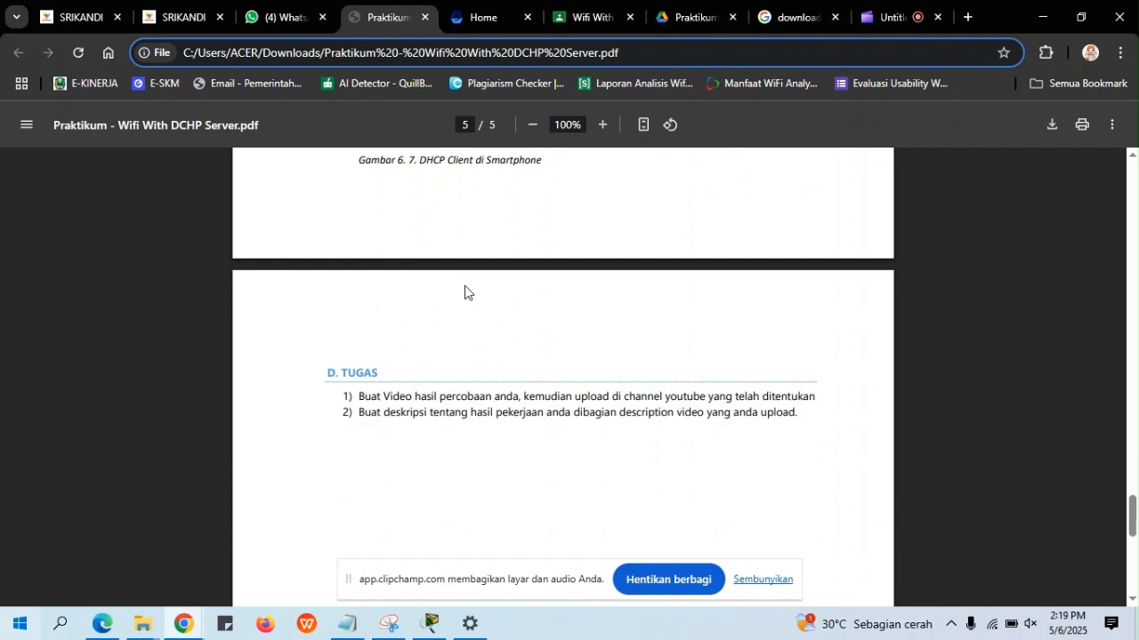
Step: Return to Cisco Packet Tracer and request a new DHCP address on Laptop0's Wireless0 interface by toggling from static back to DHCP
{"action": "left_click", "coordinate": [421, 630]}
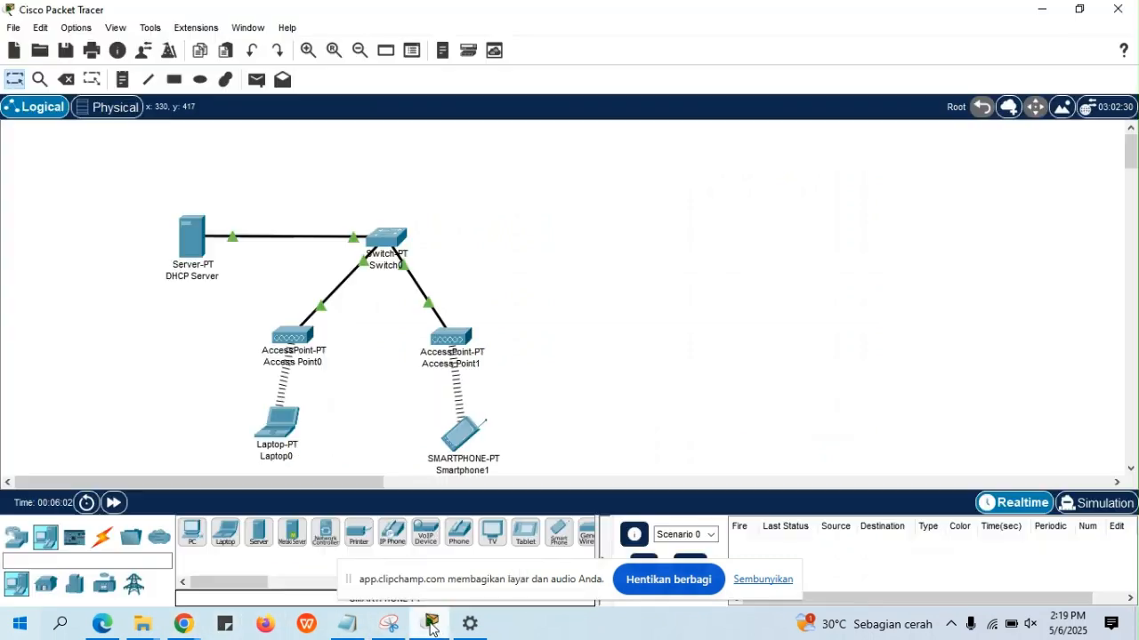
{"action": "left_click", "coordinate": [287, 435]}
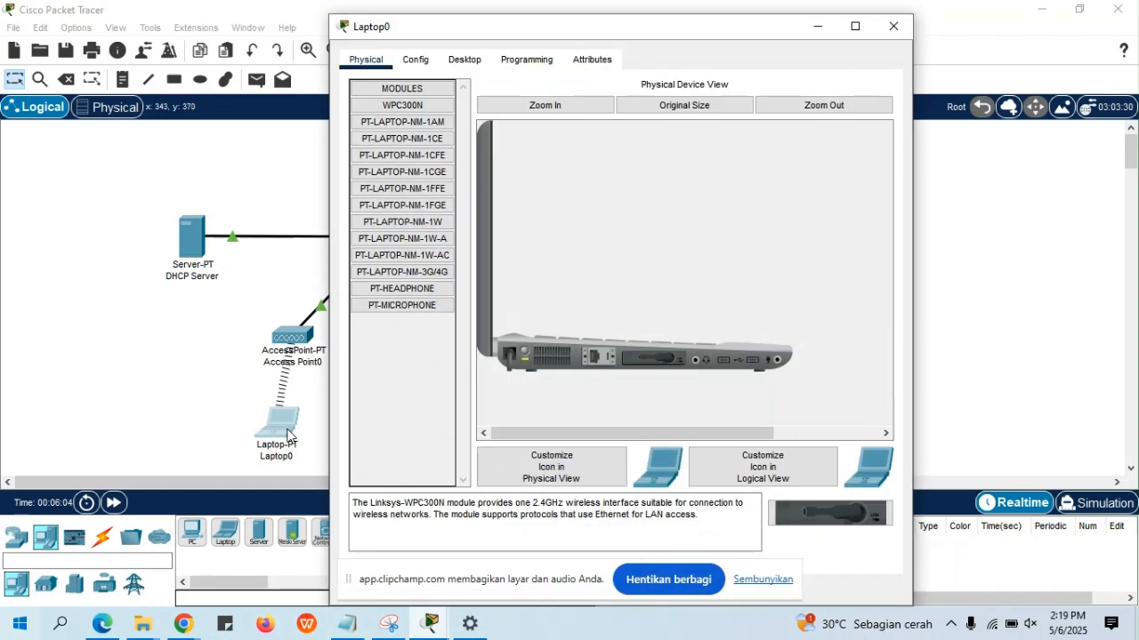
{"action": "left_click", "coordinate": [473, 63]}
{"action": "left_click", "coordinate": [392, 147]}
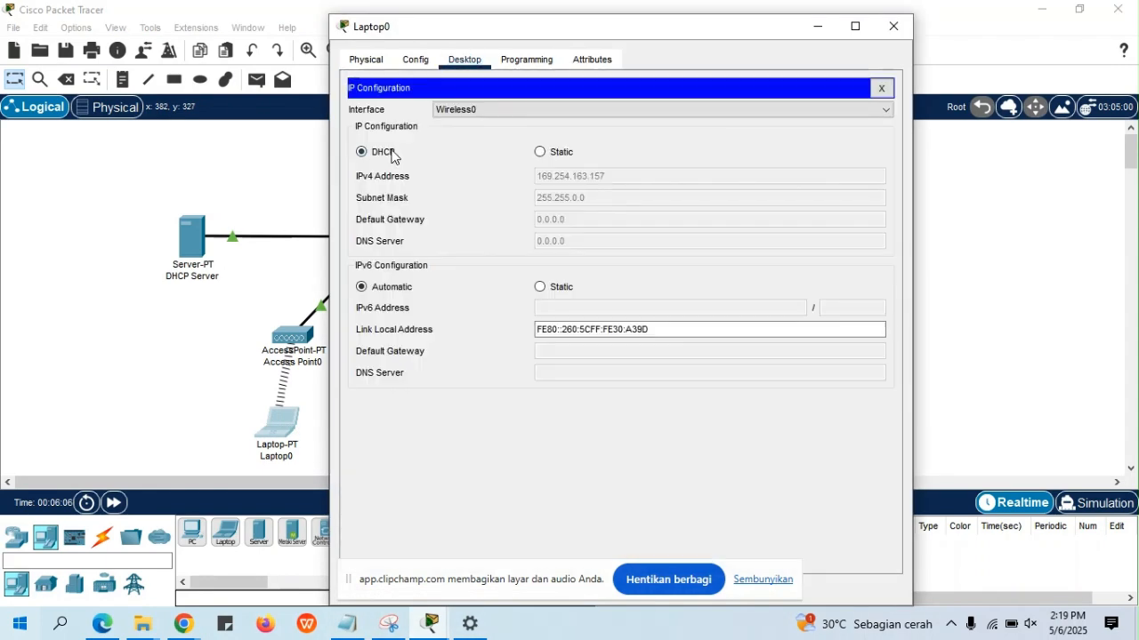
{"action": "left_click", "coordinate": [540, 152]}
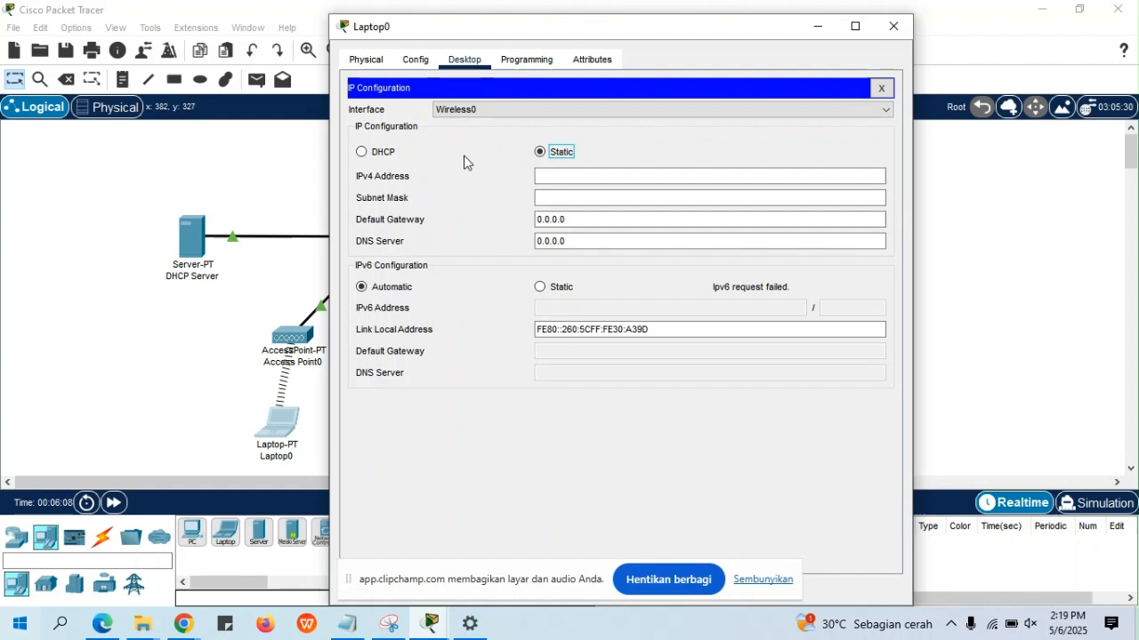
{"action": "left_click", "coordinate": [382, 153]}
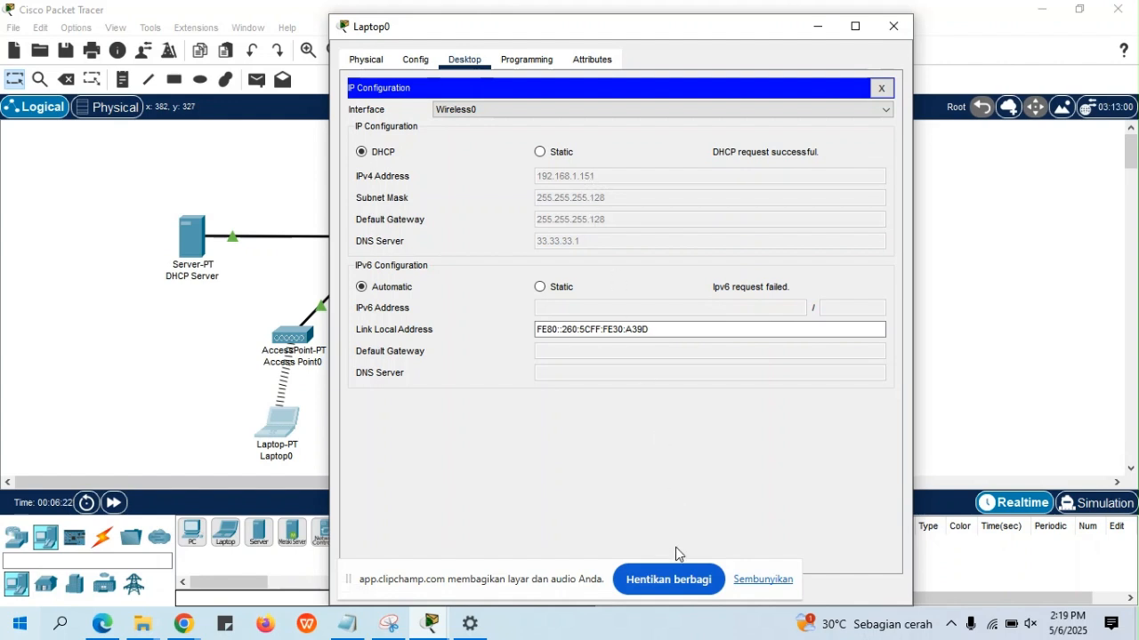
{"action": "left_click", "coordinate": [894, 28]}
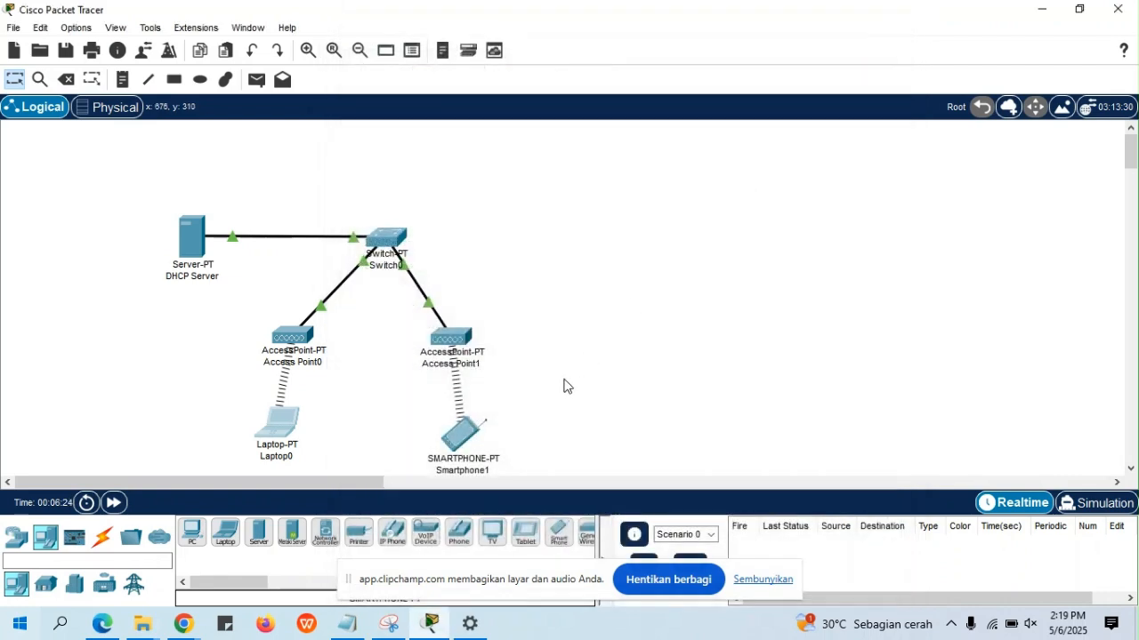
Step: Request a new DHCP address on Smartphone1's Wireless0 interface by toggling its IP configuration from static back to DHCP
{"action": "left_click", "coordinate": [464, 433]}
{"action": "left_click", "coordinate": [464, 59]}
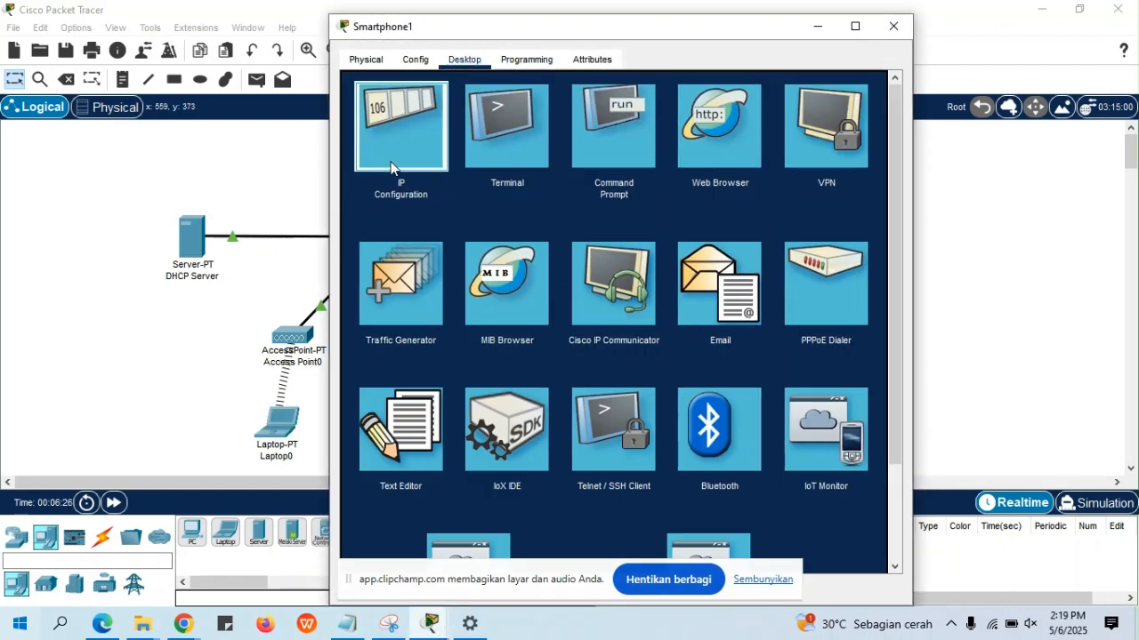
{"action": "left_click", "coordinate": [401, 125]}
{"action": "left_click", "coordinate": [540, 153]}
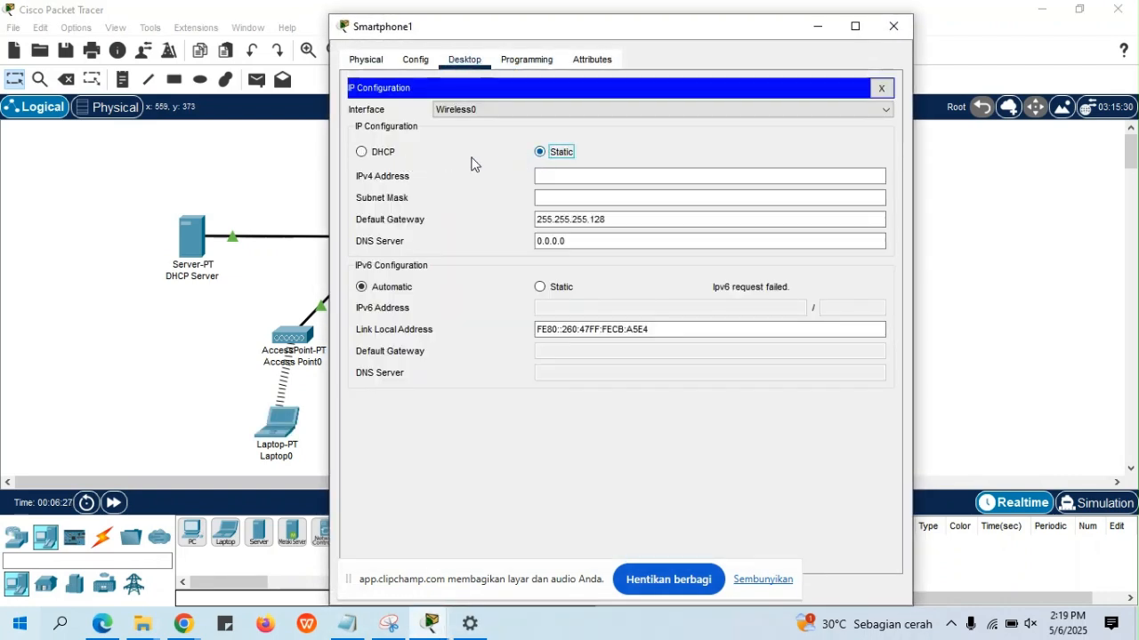
{"action": "left_click", "coordinate": [381, 153]}
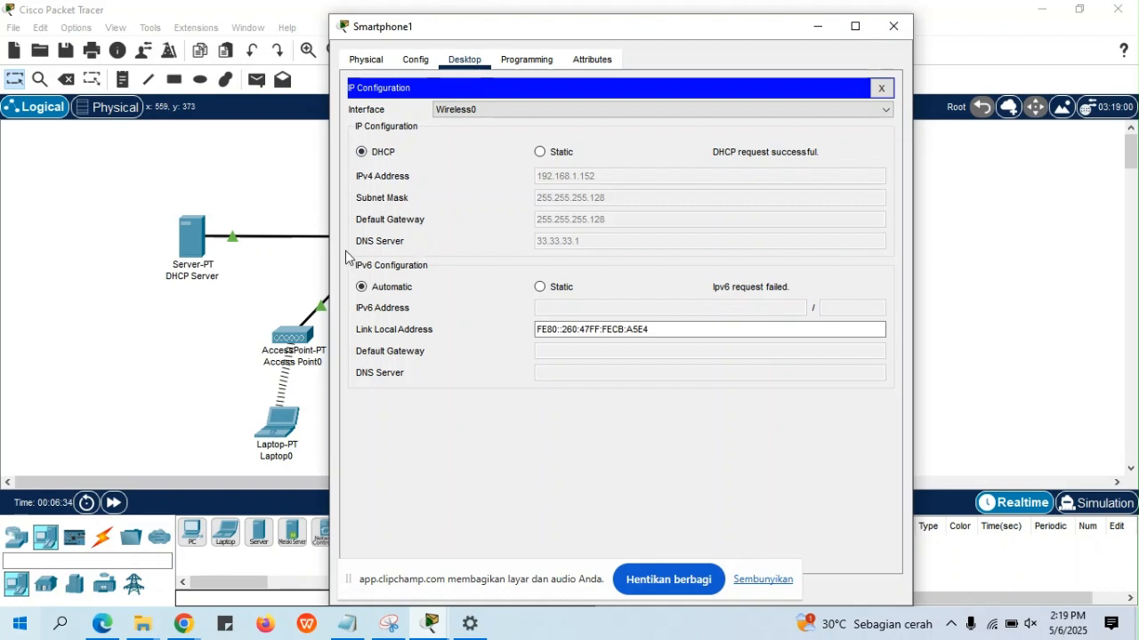
{"action": "left_click", "coordinate": [893, 26]}
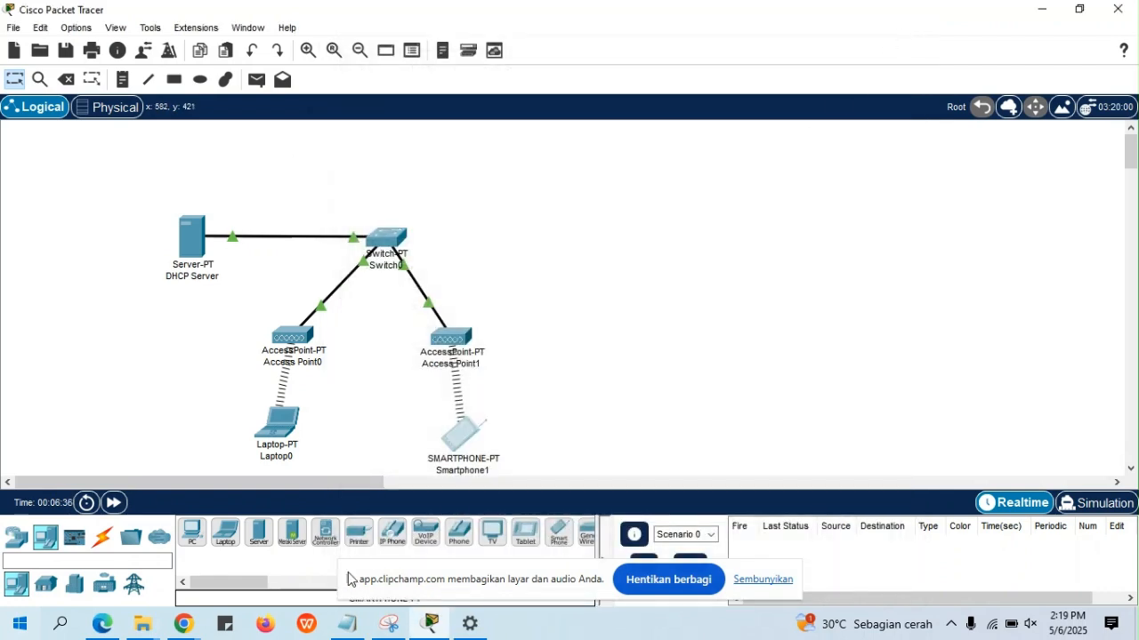
Step: Switch to the handout in Chrome and review how DHCP works along with the advantages and disadvantages of a DHCP server
{"action": "mouse_move", "coordinate": [187, 623]}
{"action": "left_click", "coordinate": [152, 576]}
{"action": "scroll", "coordinate": [445, 427], "scroll_direction": "up", "scroll_amount": 15}
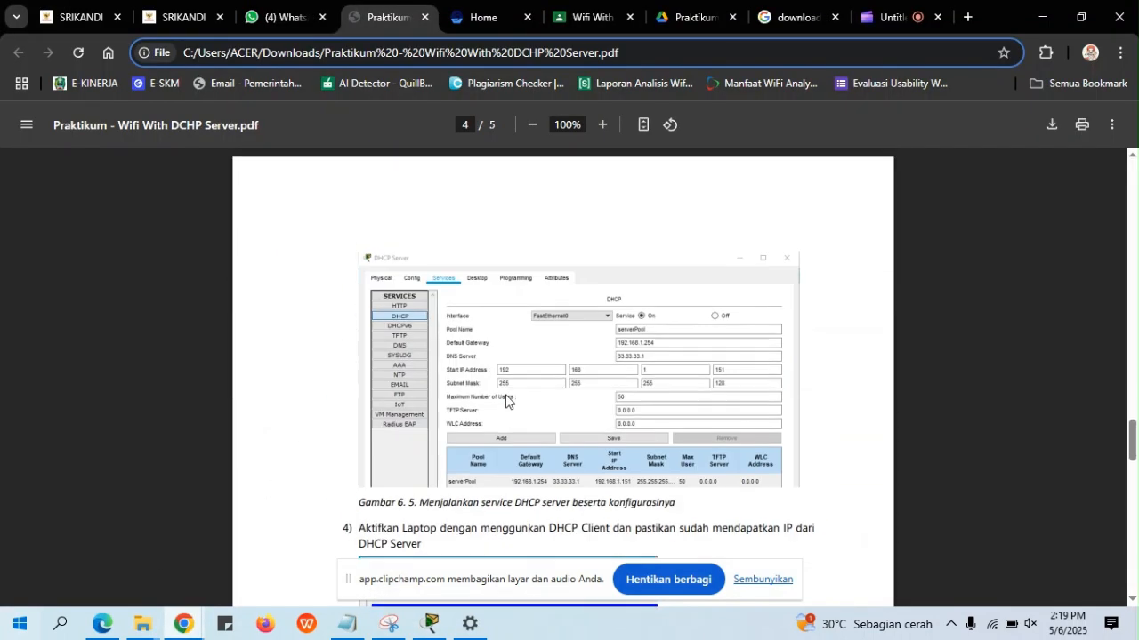
{"action": "scroll", "coordinate": [505, 400], "scroll_direction": "up", "scroll_amount": 12}
{"action": "scroll", "coordinate": [504, 400], "scroll_direction": "down", "scroll_amount": 5}
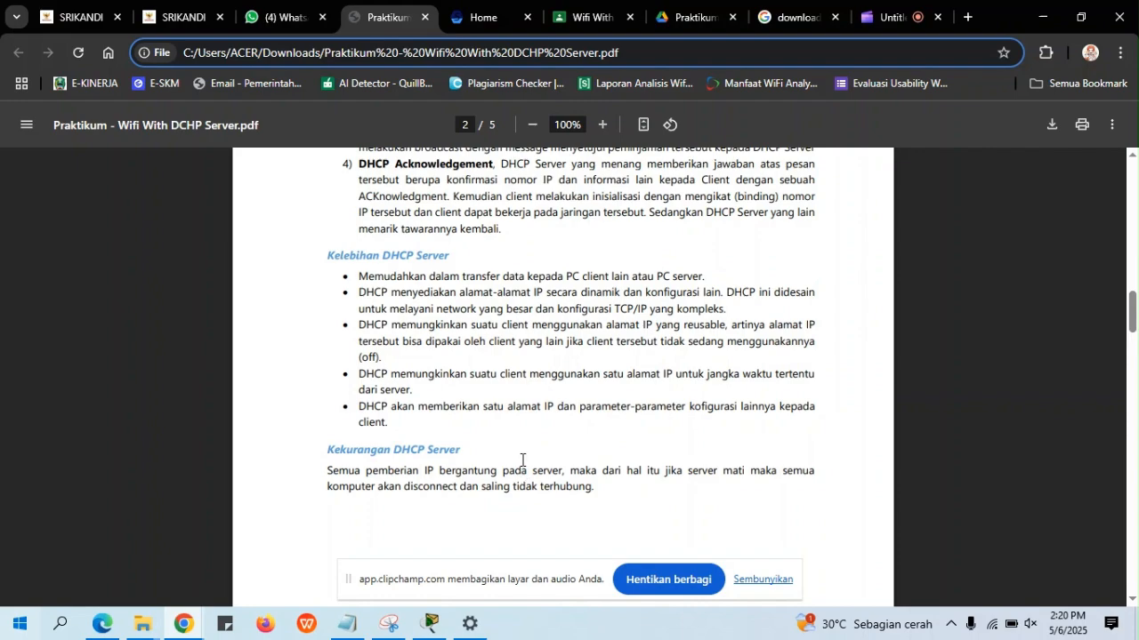
{"action": "scroll", "coordinate": [521, 458], "scroll_direction": "up", "scroll_amount": 3}
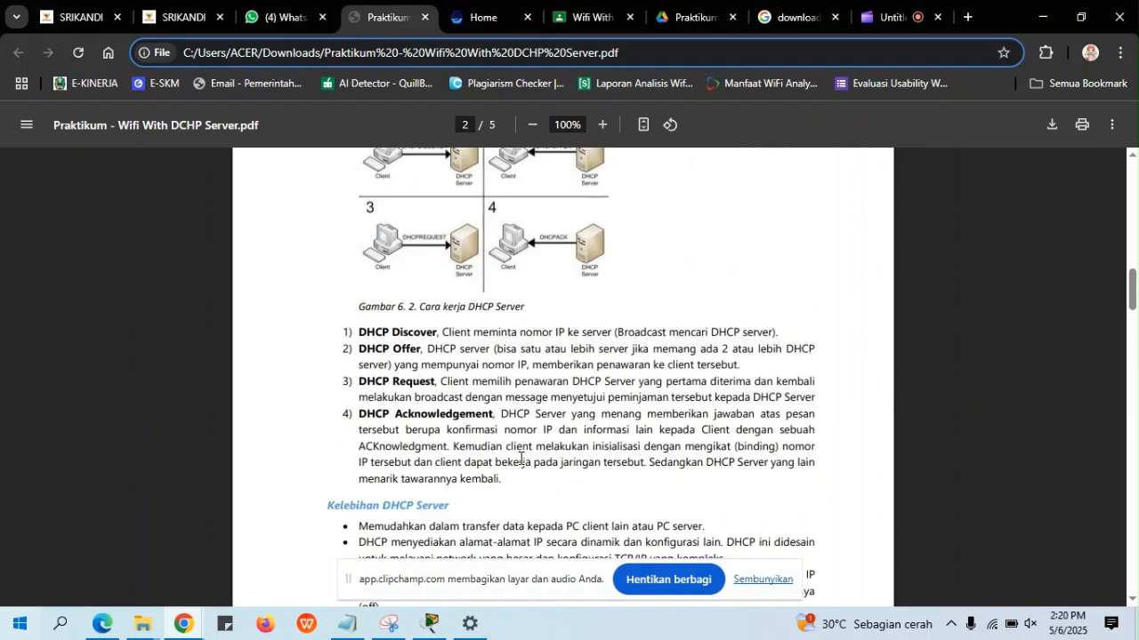
{"action": "scroll", "coordinate": [519, 458], "scroll_direction": "down", "scroll_amount": 1}
{"action": "scroll", "coordinate": [519, 458], "scroll_direction": "down", "scroll_amount": 3}
{"action": "scroll", "coordinate": [520, 458], "scroll_direction": "up", "scroll_amount": 2}
{"action": "scroll", "coordinate": [519, 458], "scroll_direction": "down", "scroll_amount": 2}
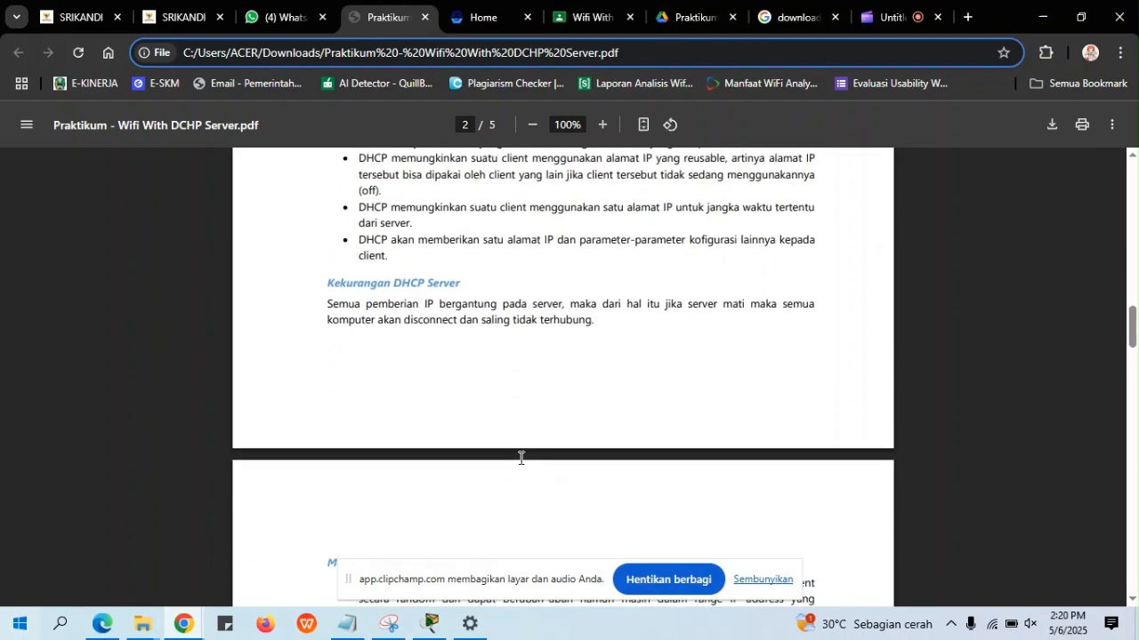
{"action": "scroll", "coordinate": [519, 458], "scroll_direction": "up", "scroll_amount": 2}
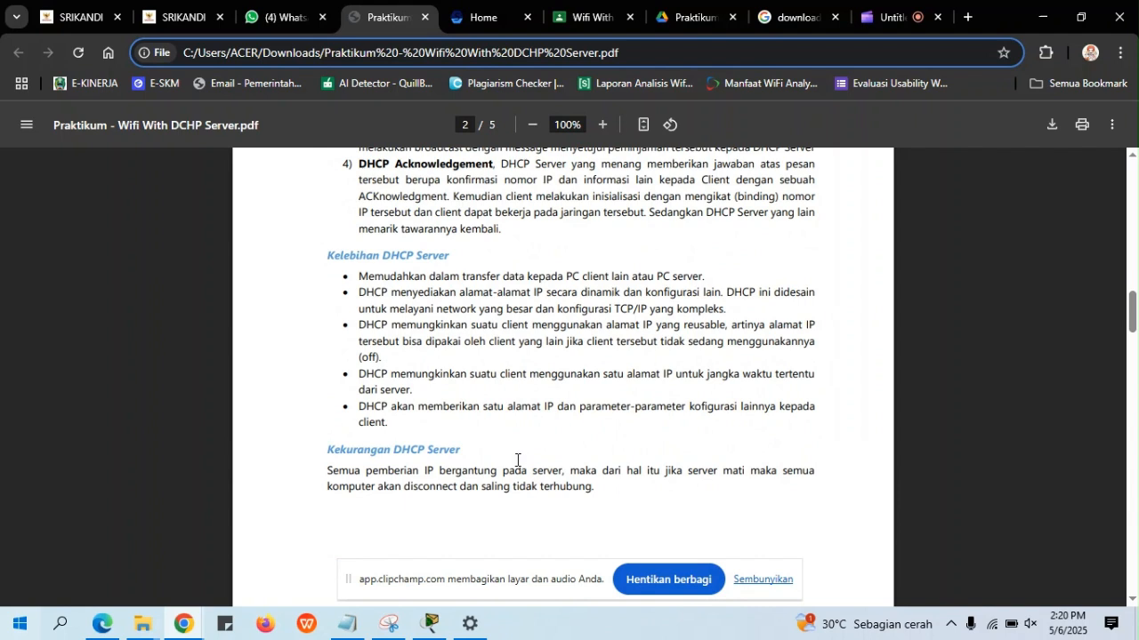